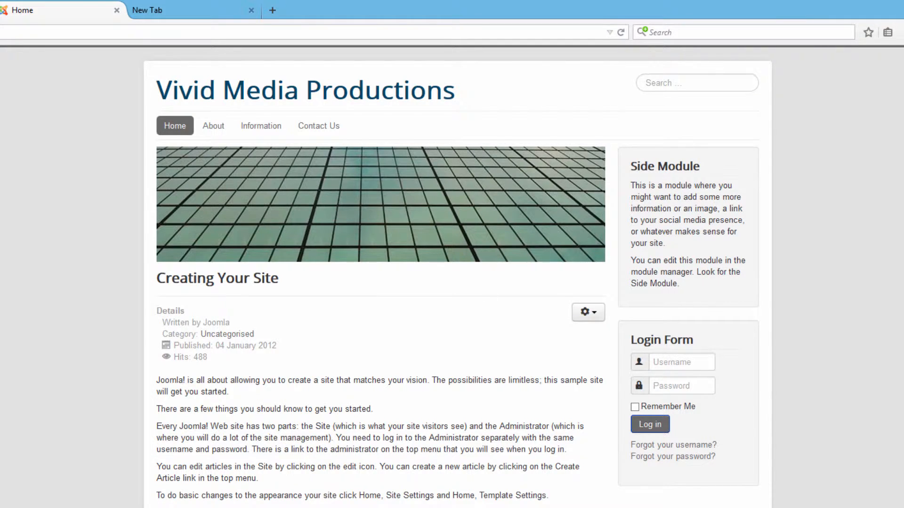
- Open the advanced options of the My Default Style (Protostar) template style in the site's administration
{"action": "key", "text": "ctrl+shift+Tab"}
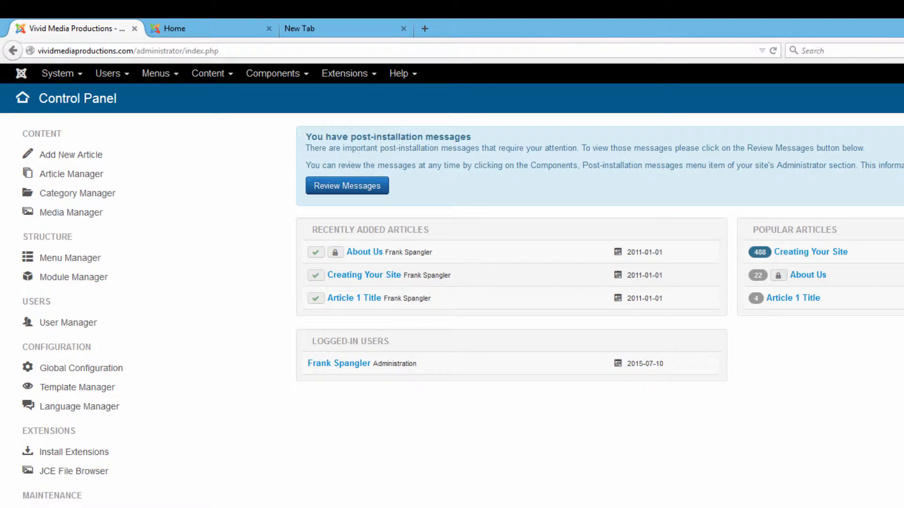
{"action": "left_click", "coordinate": [354, 75]}
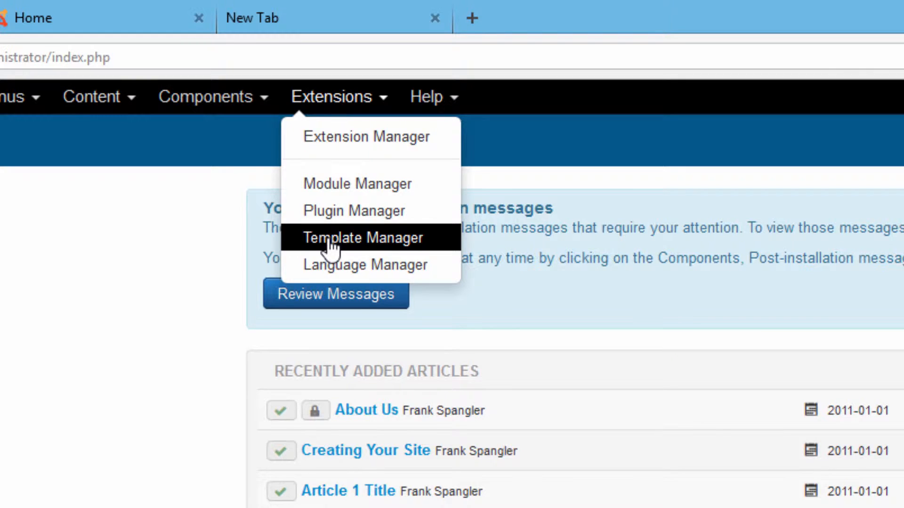
{"action": "left_click", "coordinate": [331, 240]}
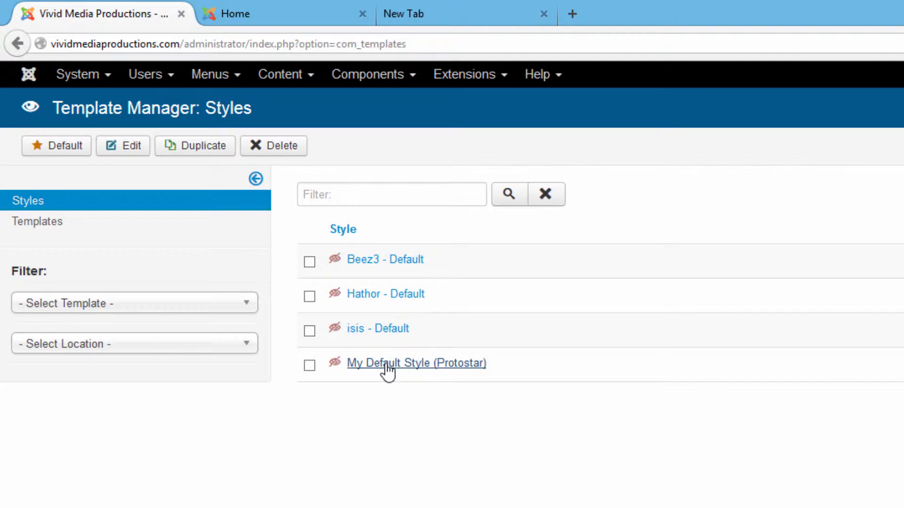
{"action": "left_click", "coordinate": [386, 370]}
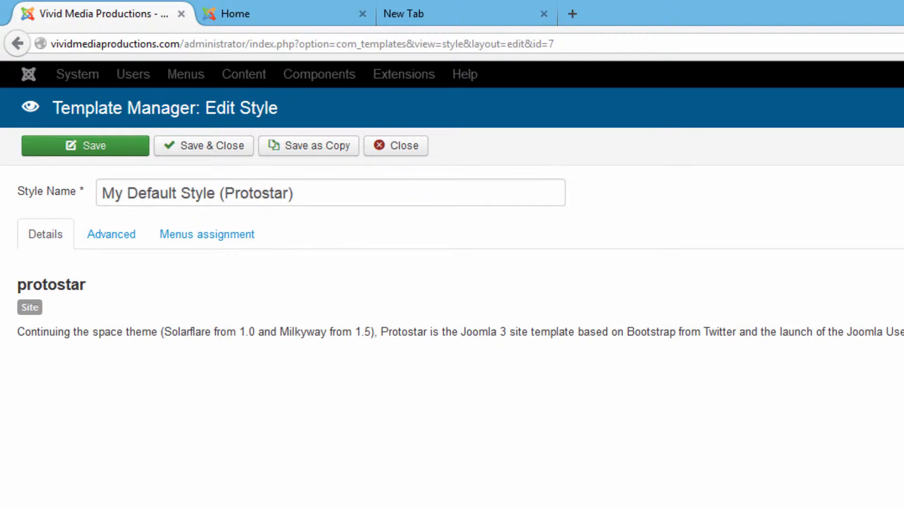
{"action": "left_click", "coordinate": [120, 245]}
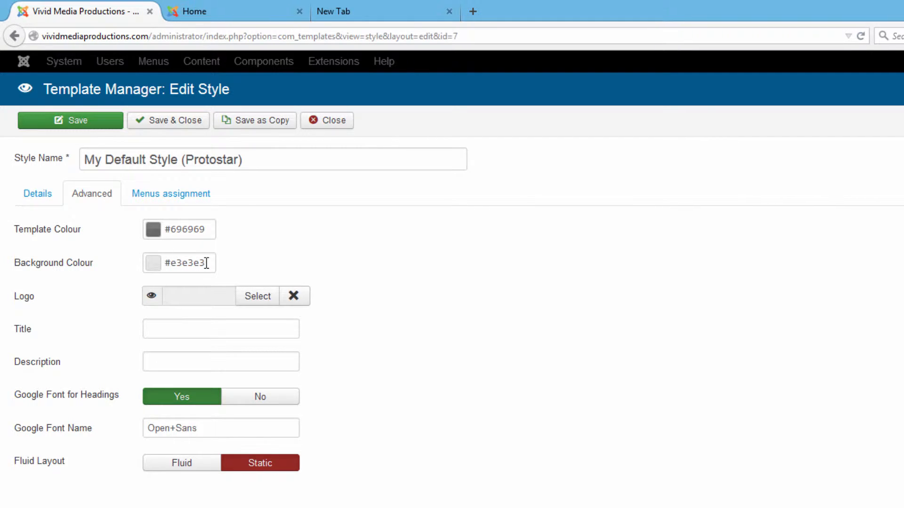
- Set the template style's background colour to the blue #11658f and save the style
{"action": "left_click", "coordinate": [152, 266]}
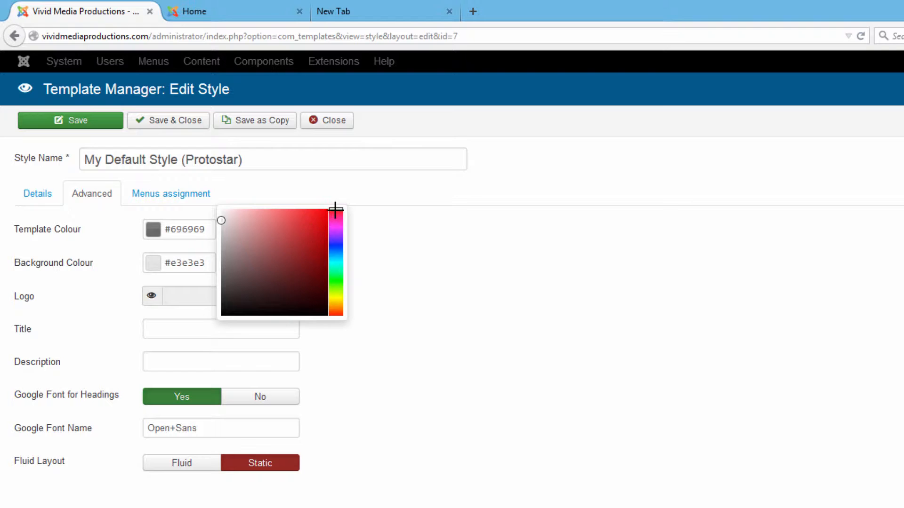
{"action": "mouse_move", "coordinate": [335, 207]}
{"action": "left_mouse_down"}
{"action": "mouse_move", "coordinate": [344, 261]}
{"action": "mouse_move", "coordinate": [345, 253]}
{"action": "left_mouse_up"}
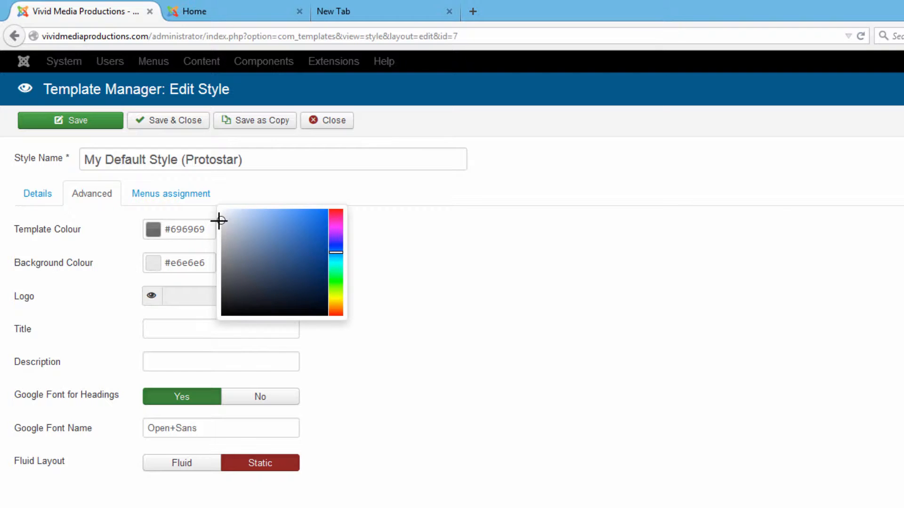
{"action": "mouse_move", "coordinate": [218, 221]}
{"action": "left_mouse_down"}
{"action": "mouse_move", "coordinate": [293, 256]}
{"action": "mouse_move", "coordinate": [298, 251]}
{"action": "mouse_move", "coordinate": [302, 265]}
{"action": "mouse_move", "coordinate": [313, 248]}
{"action": "mouse_move", "coordinate": [294, 237]}
{"action": "mouse_move", "coordinate": [303, 234]}
{"action": "mouse_move", "coordinate": [312, 261]}
{"action": "mouse_move", "coordinate": [301, 269]}
{"action": "mouse_move", "coordinate": [313, 253]}
{"action": "mouse_move", "coordinate": [306, 235]}
{"action": "mouse_move", "coordinate": [307, 246]}
{"action": "mouse_move", "coordinate": [335, 261]}
{"action": "mouse_move", "coordinate": [311, 250]}
{"action": "mouse_move", "coordinate": [316, 256]}
{"action": "left_mouse_up"}
{"action": "left_click", "coordinate": [335, 258]}
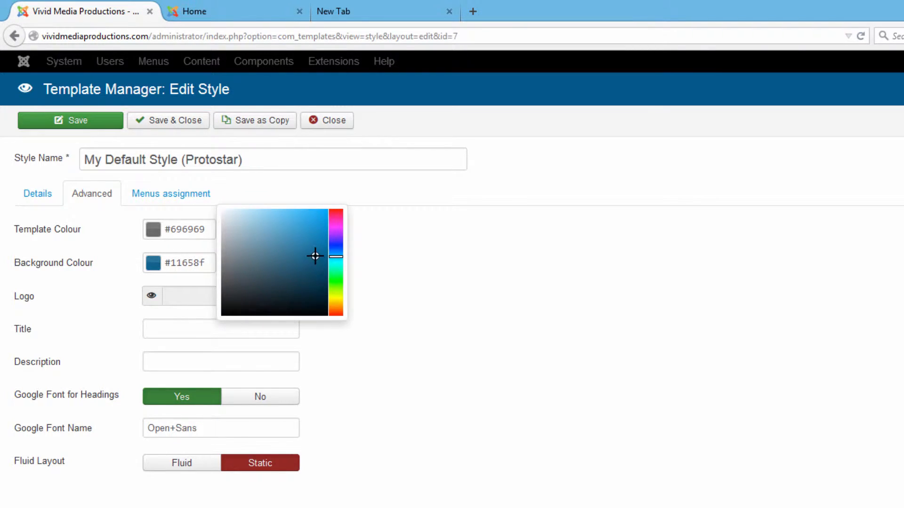
{"action": "left_click", "coordinate": [455, 322]}
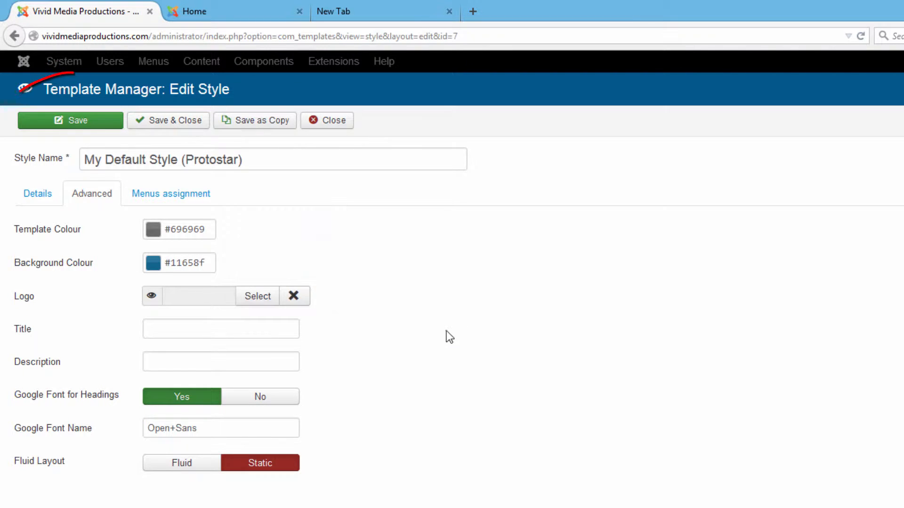
{"action": "left_click", "coordinate": [97, 123]}
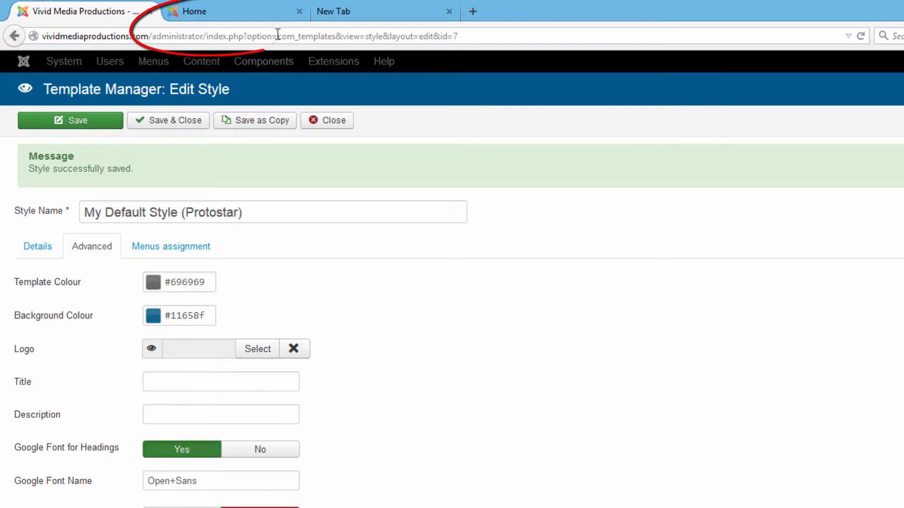
- Reload the public home page to check the new background colour, and return to the style editor
{"action": "left_click", "coordinate": [203, 15]}
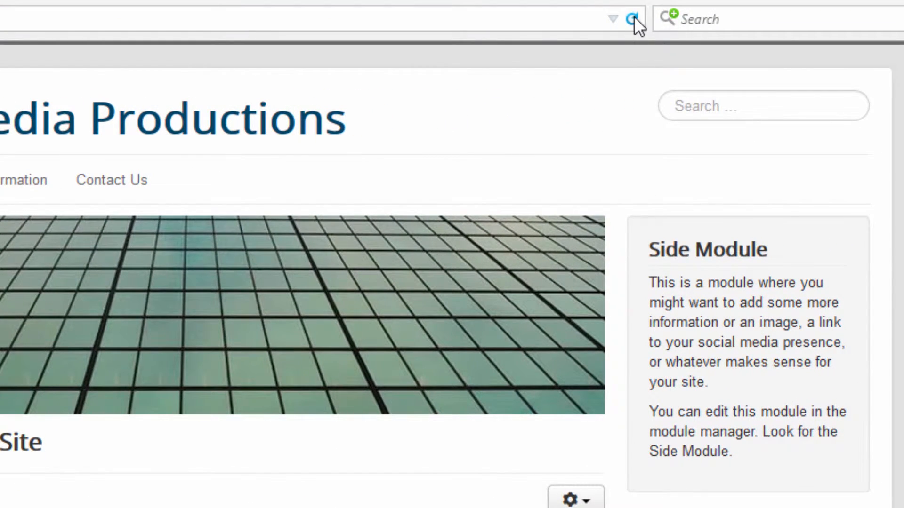
{"action": "left_click", "coordinate": [633, 19]}
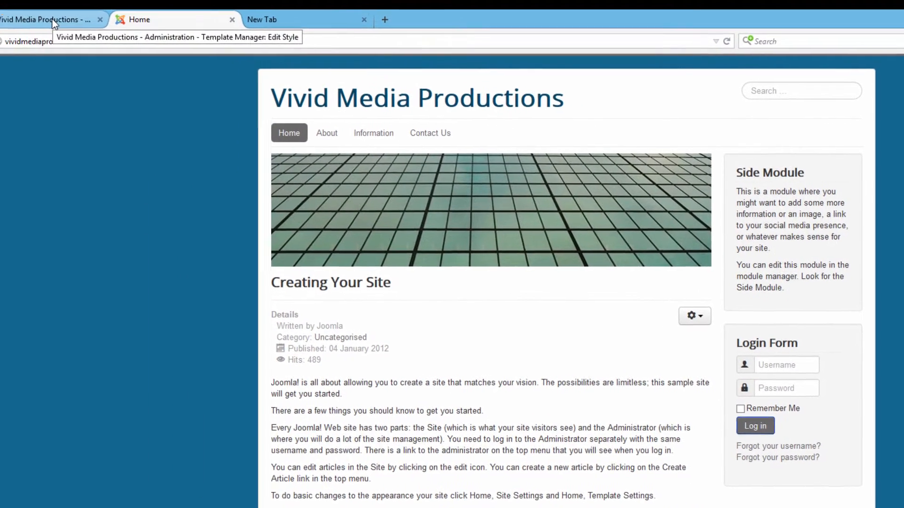
{"action": "left_click", "coordinate": [83, 21]}
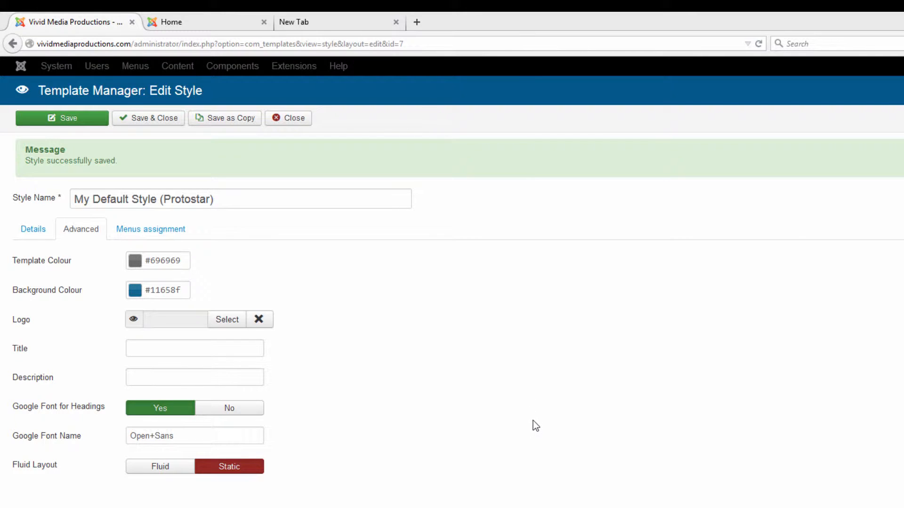
{"action": "left_click", "coordinate": [212, 22]}
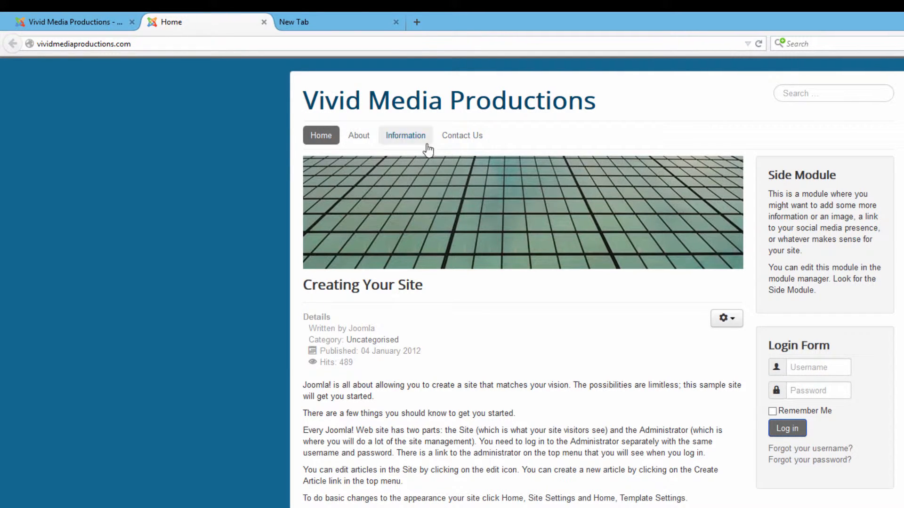
{"action": "left_click", "coordinate": [101, 24]}
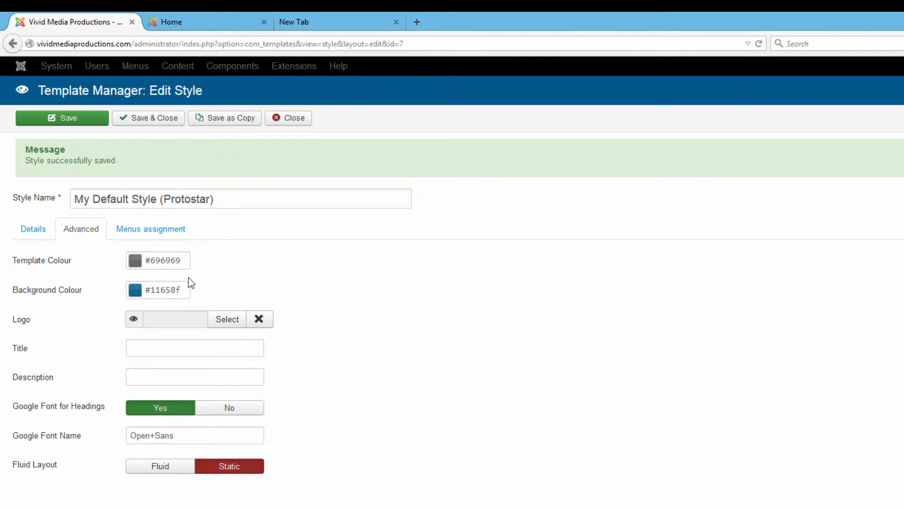
- Set the template colour to the orange #d67900 and save the style
{"action": "left_click", "coordinate": [134, 260]}
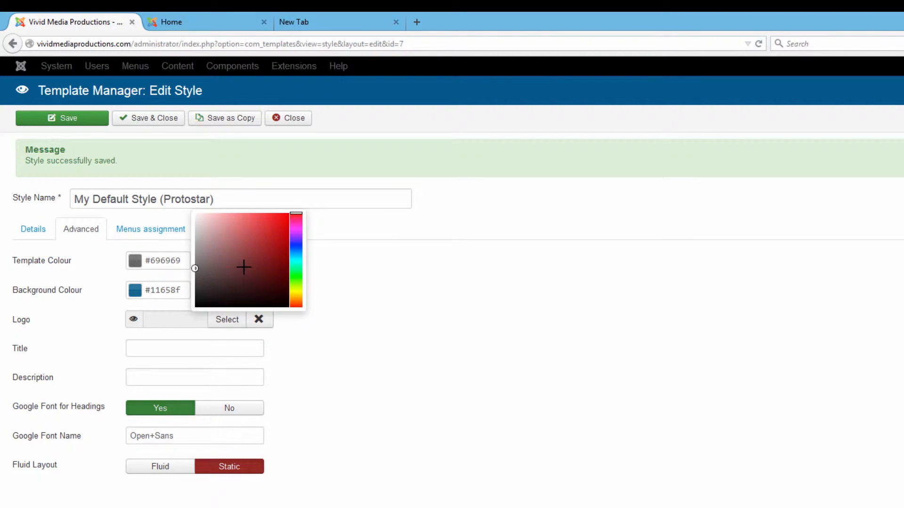
{"action": "mouse_move", "coordinate": [242, 266]}
{"action": "left_mouse_down"}
{"action": "mouse_move", "coordinate": [253, 258]}
{"action": "mouse_move", "coordinate": [266, 265]}
{"action": "left_mouse_up"}
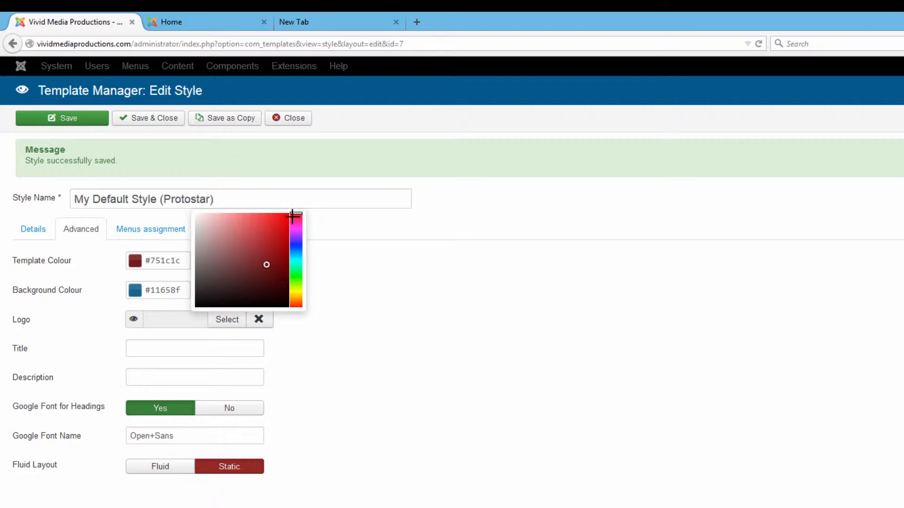
{"action": "left_click_drag", "start_coordinate": [298, 213], "coordinate": [302, 300]}
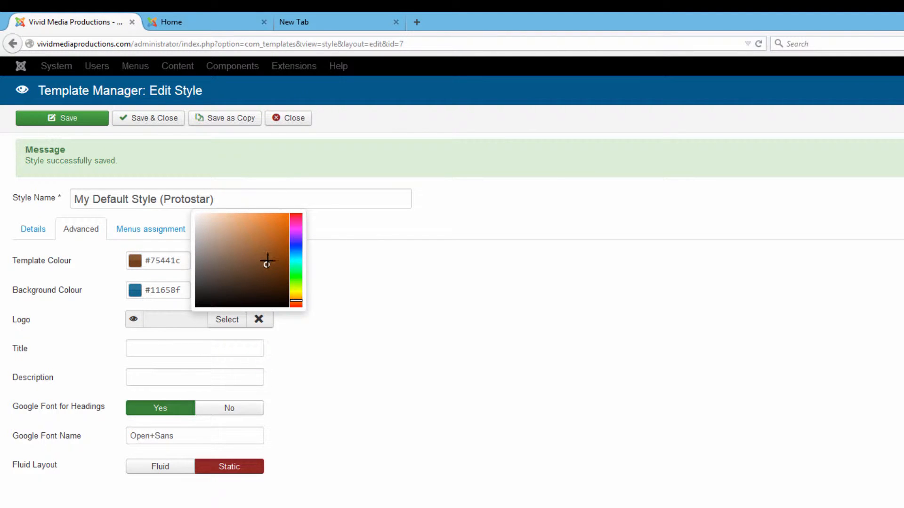
{"action": "mouse_move", "coordinate": [265, 261]}
{"action": "left_mouse_down"}
{"action": "mouse_move", "coordinate": [286, 217]}
{"action": "mouse_move", "coordinate": [289, 229]}
{"action": "left_mouse_up"}
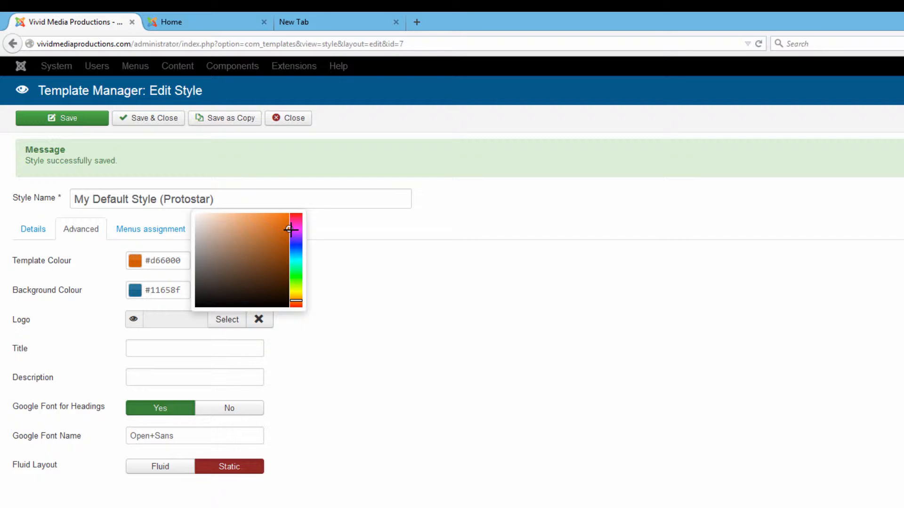
{"action": "left_click_drag", "start_coordinate": [296, 301], "coordinate": [296, 298]}
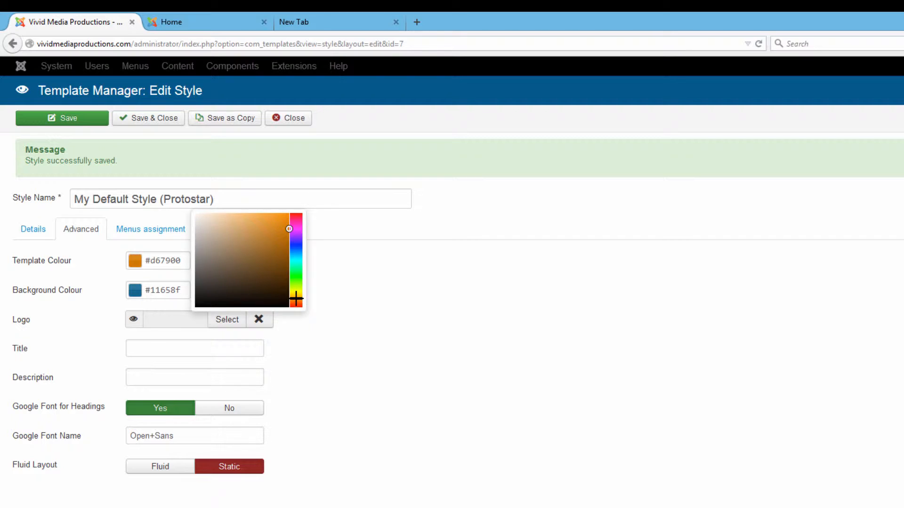
{"action": "left_click", "coordinate": [441, 337]}
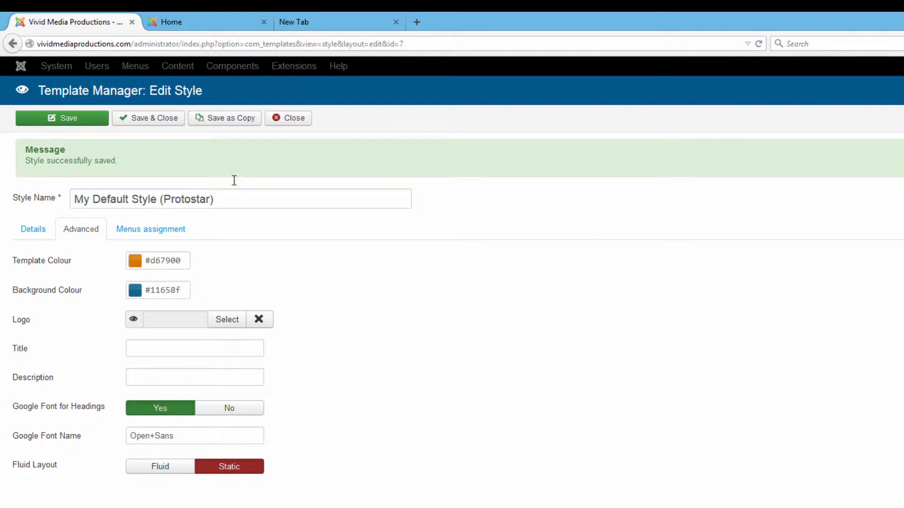
{"action": "left_click", "coordinate": [73, 115]}
- Reload the public home page to check the new template colour on the menu, links and login button
{"action": "left_click", "coordinate": [168, 27]}
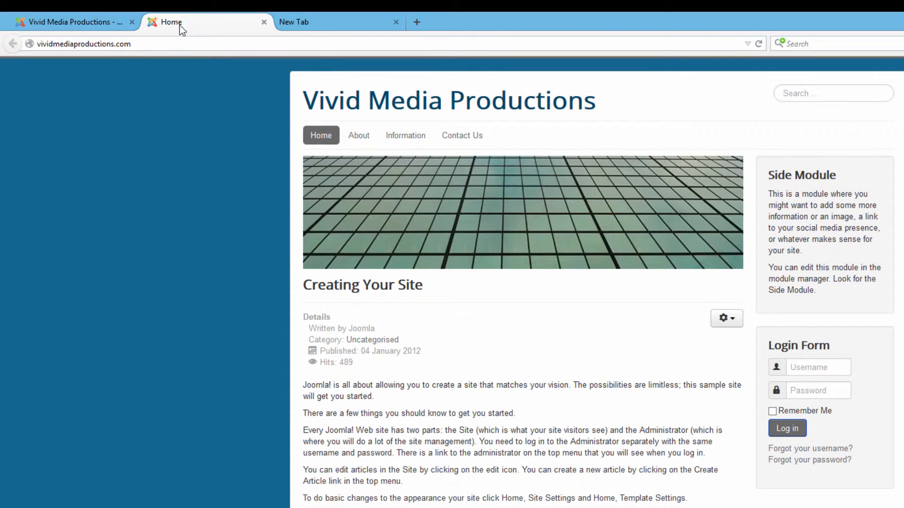
{"action": "left_click", "coordinate": [760, 43]}
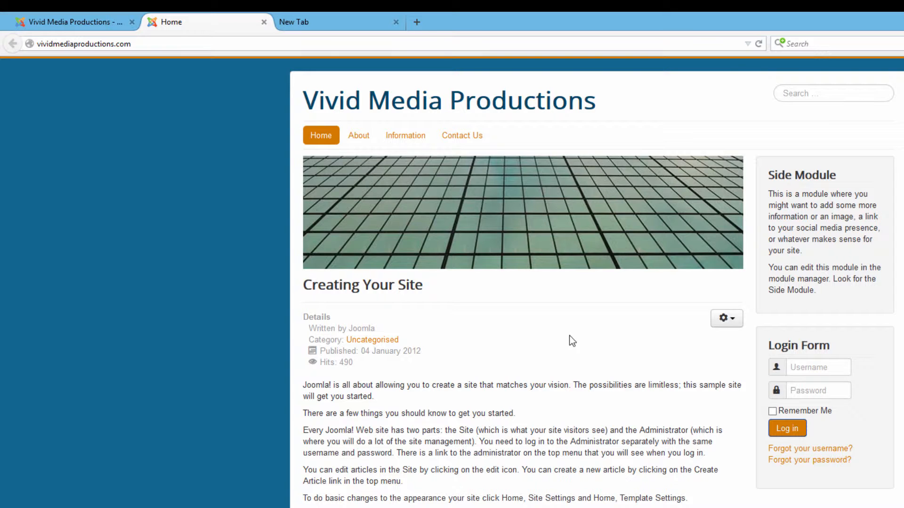
{"action": "left_click", "coordinate": [68, 27]}
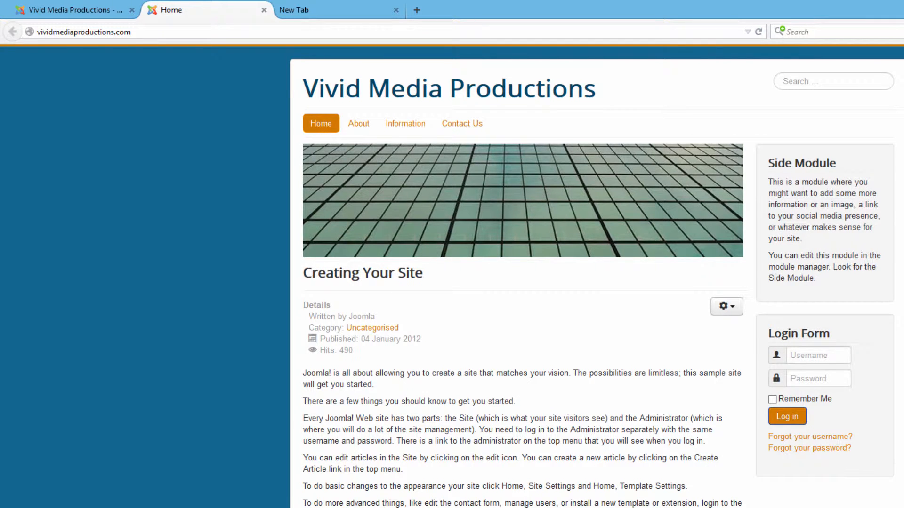
- Switch the template style's layout from Static to Fluid and save the style
{"action": "left_click", "coordinate": [61, 10]}
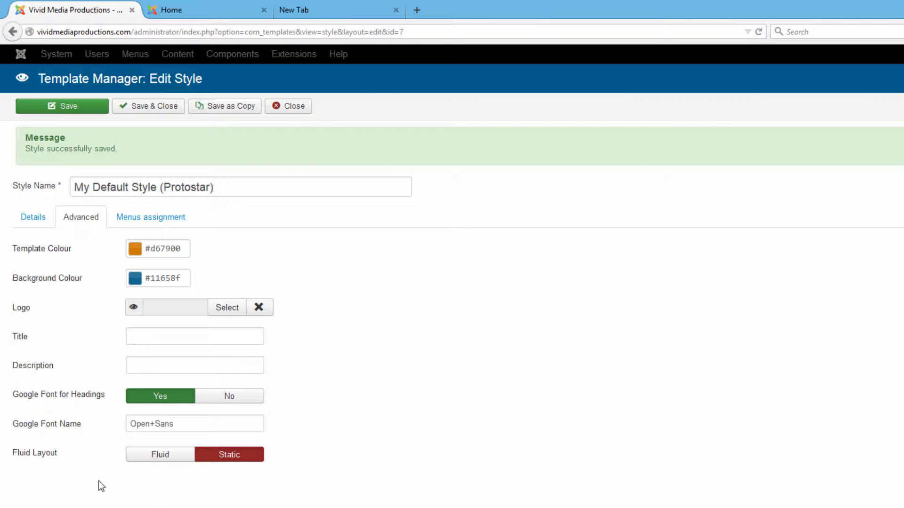
{"action": "left_click", "coordinate": [162, 455]}
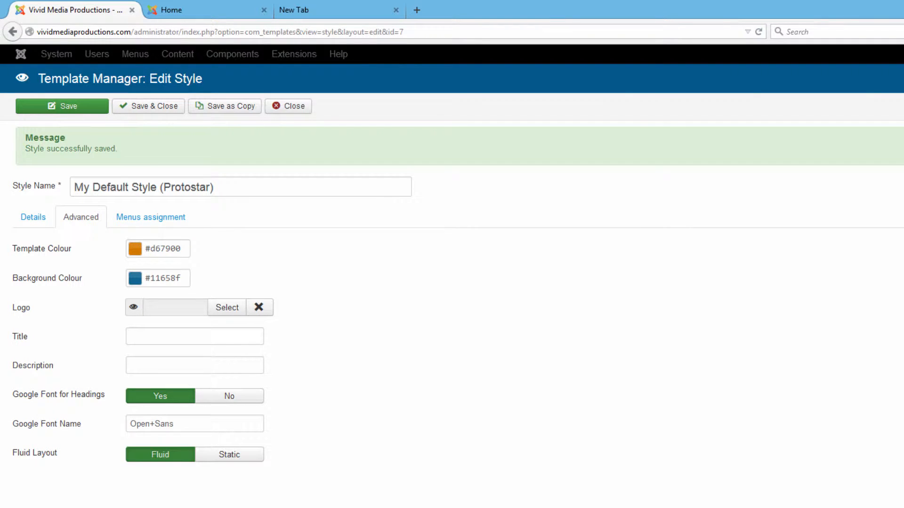
{"action": "left_click", "coordinate": [65, 109]}
- Check how the reloaded home page adapts to narrow, medium and wide browser window sizes, and return to the style editor
{"action": "left_click", "coordinate": [170, 10]}
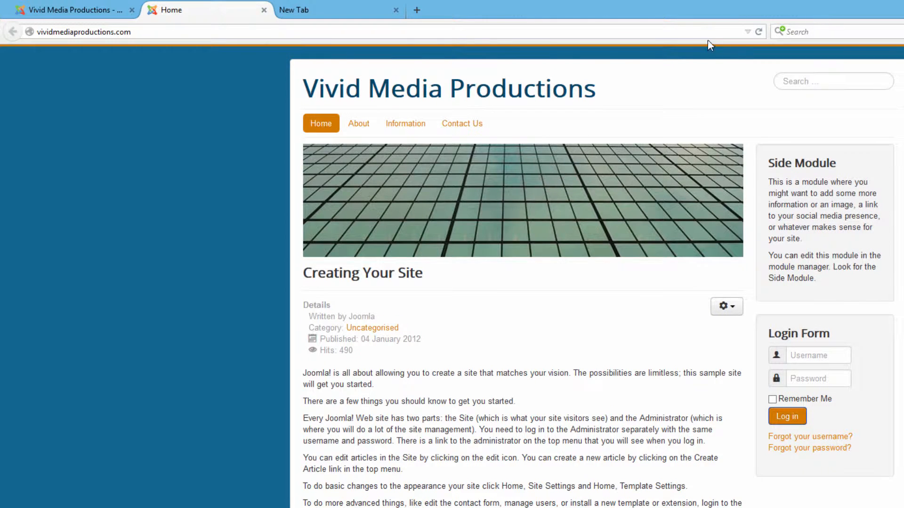
{"action": "left_click", "coordinate": [759, 32]}
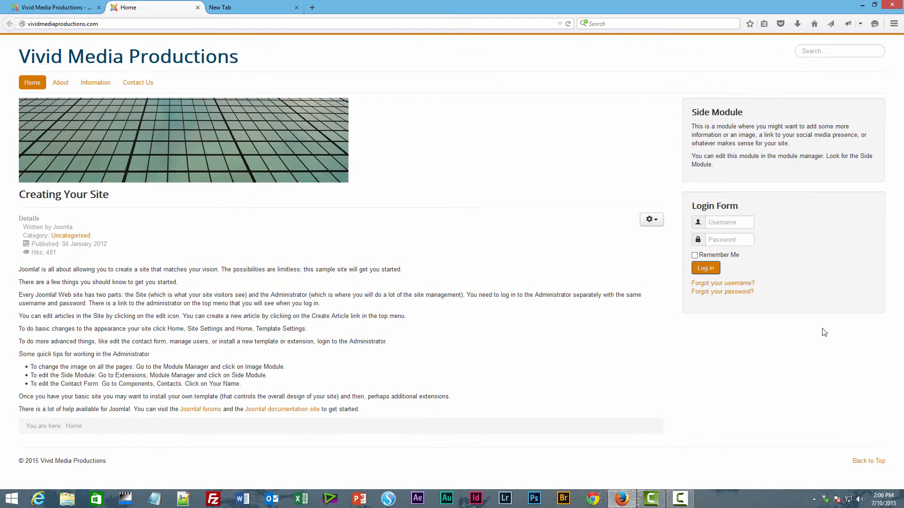
{"action": "left_click", "coordinate": [874, 6]}
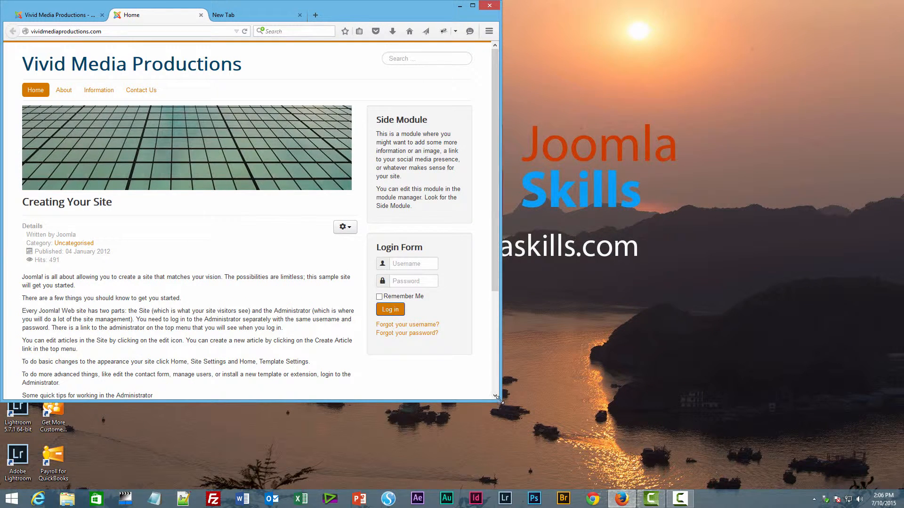
{"action": "left_click_drag", "start_coordinate": [500, 400], "coordinate": [148, 428]}
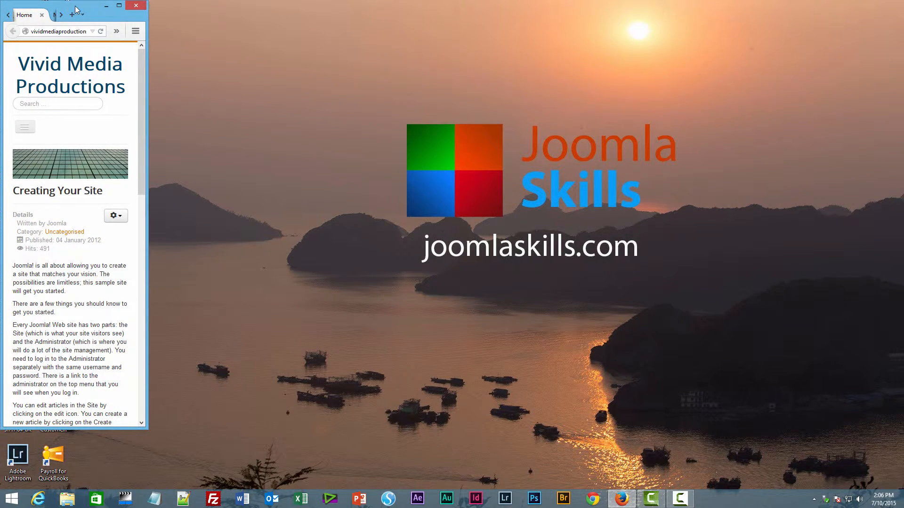
{"action": "left_click_drag", "start_coordinate": [71, 6], "coordinate": [462, 34]}
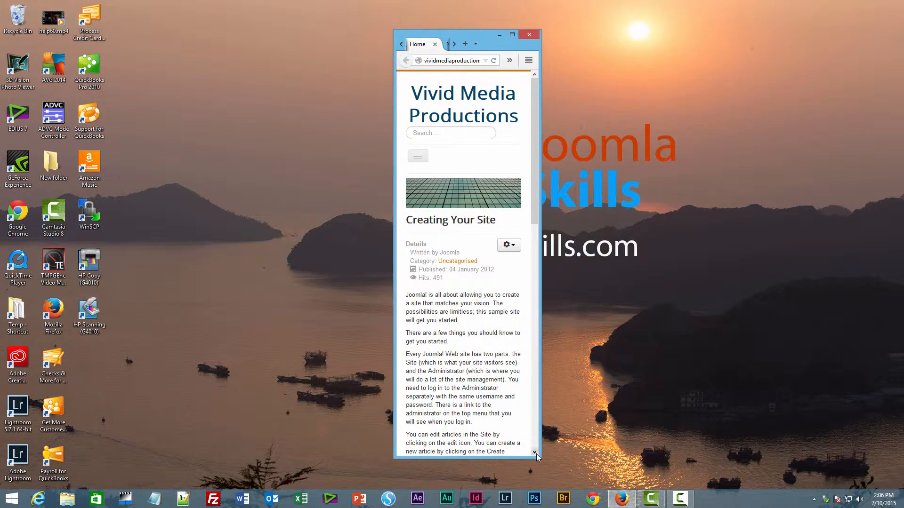
{"action": "left_click_drag", "start_coordinate": [539, 458], "coordinate": [787, 430]}
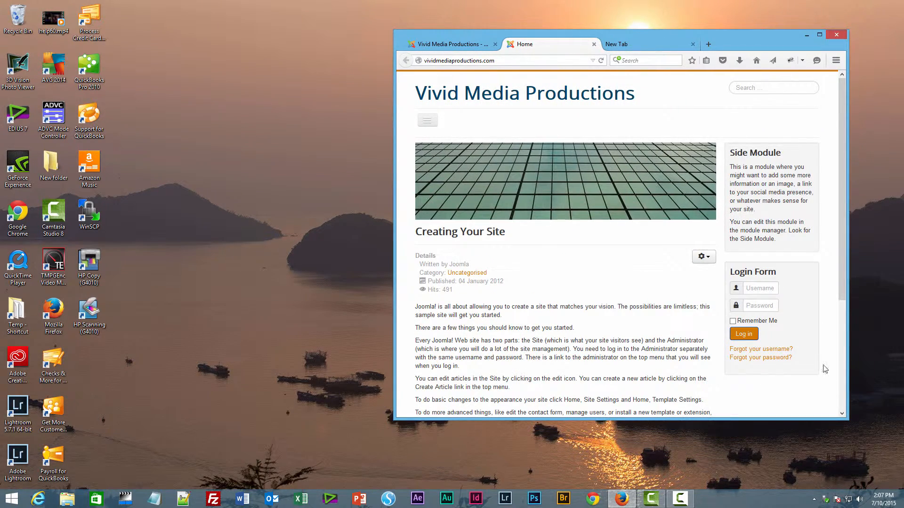
{"action": "left_click_drag", "start_coordinate": [735, 38], "coordinate": [529, 26]}
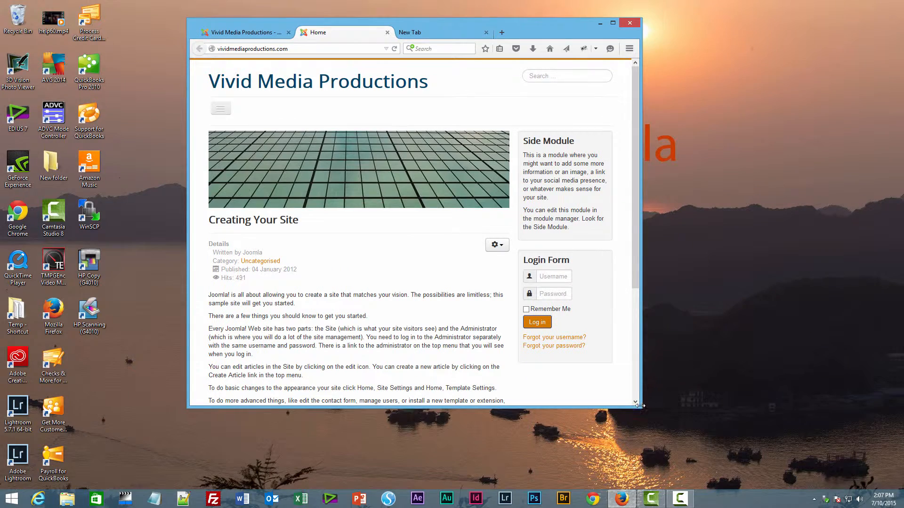
{"action": "left_click_drag", "start_coordinate": [641, 410], "coordinate": [853, 461]}
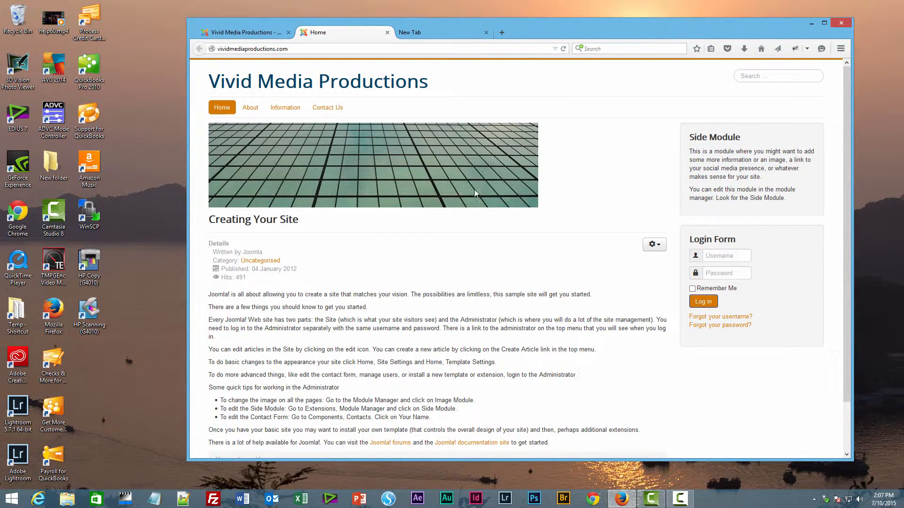
{"action": "left_click", "coordinate": [257, 33]}
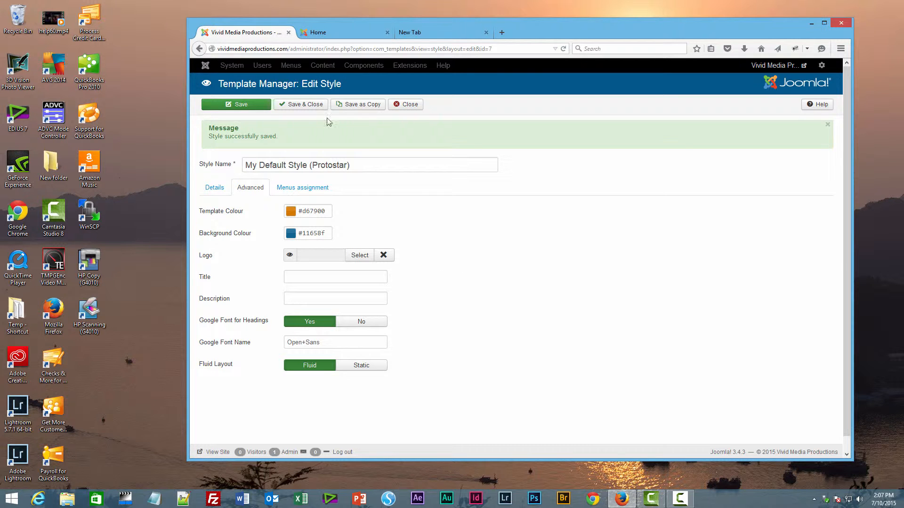
- Upload VMPlogo538W.png from the Logo folder, insert it as the template style's logo and save the style
{"action": "left_click", "coordinate": [325, 32]}
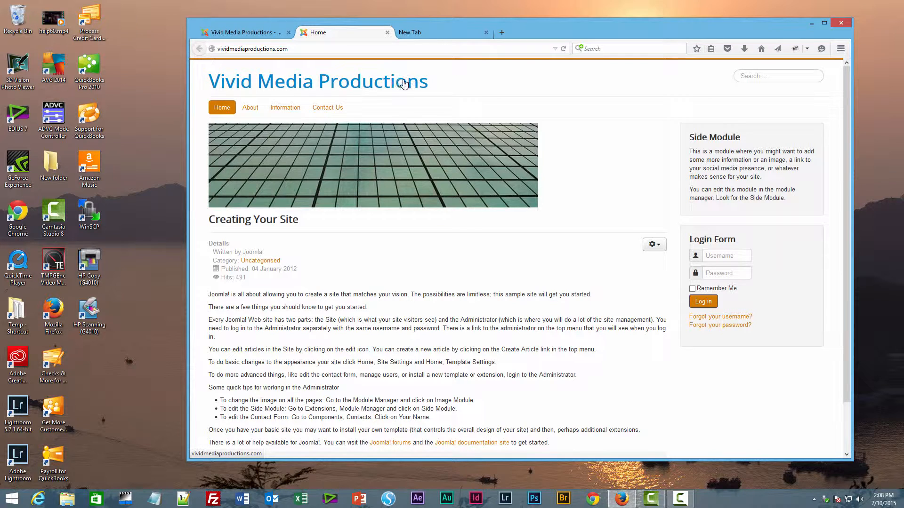
{"action": "left_click", "coordinate": [257, 34]}
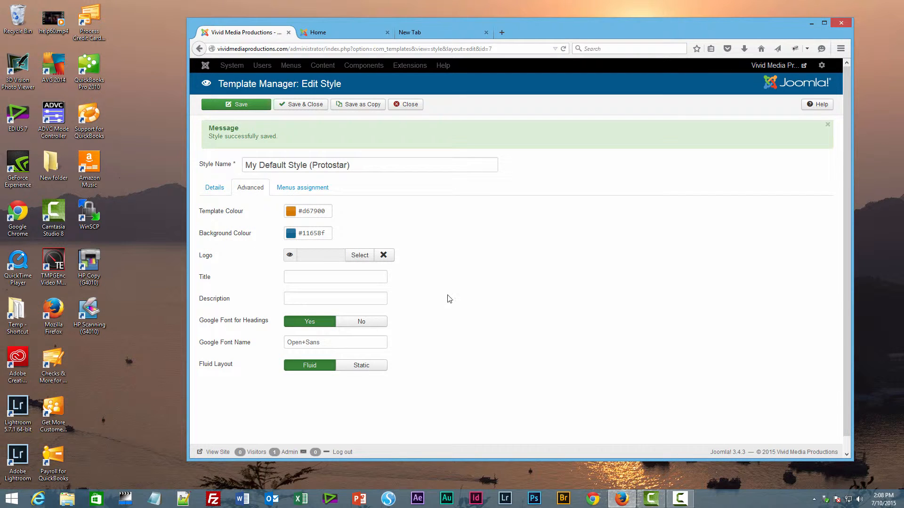
{"action": "left_click", "coordinate": [364, 260]}
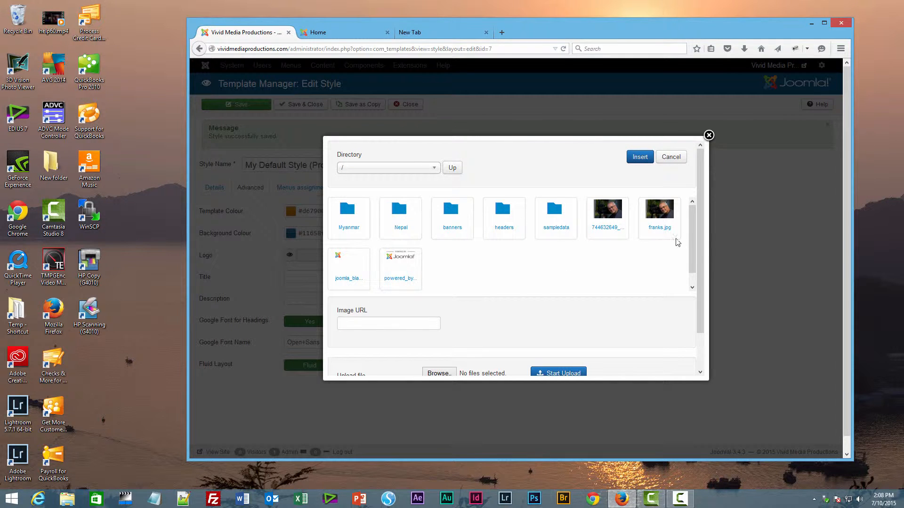
{"action": "left_click_drag", "start_coordinate": [703, 269], "coordinate": [716, 327]}
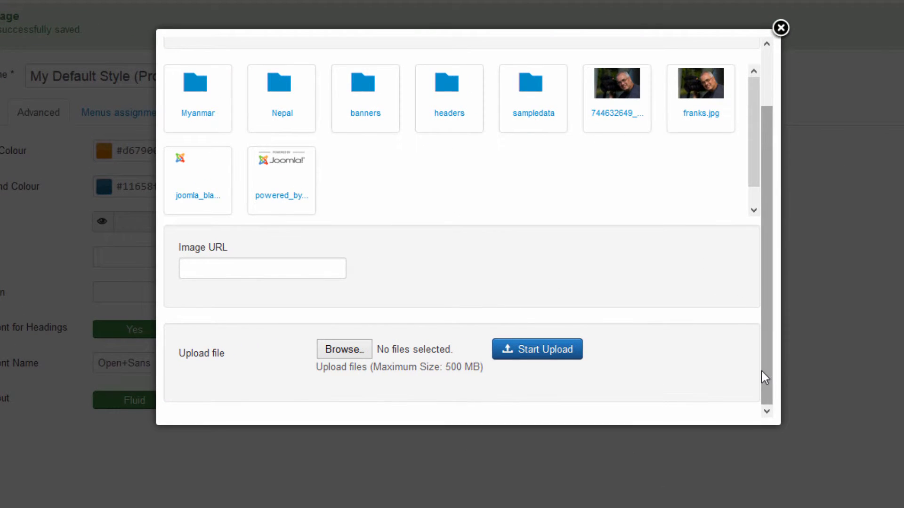
{"action": "left_click", "coordinate": [352, 349]}
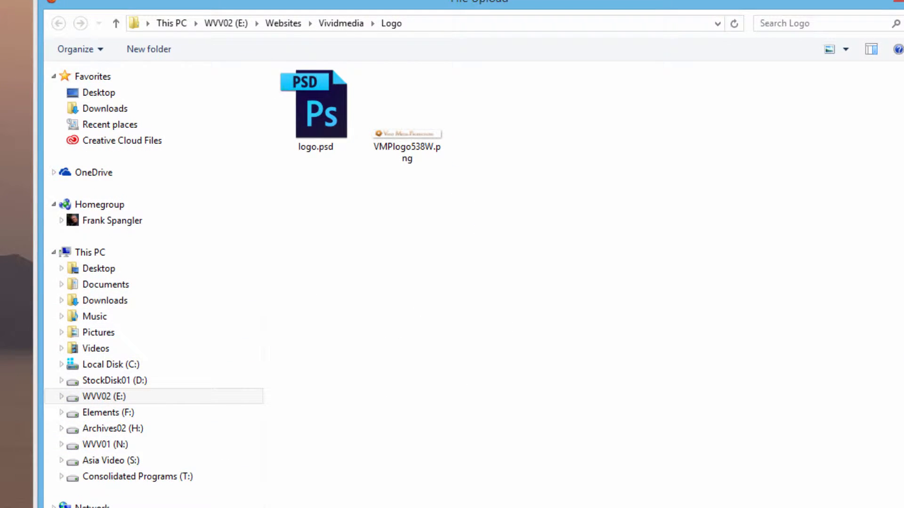
{"action": "double_click", "coordinate": [419, 133]}
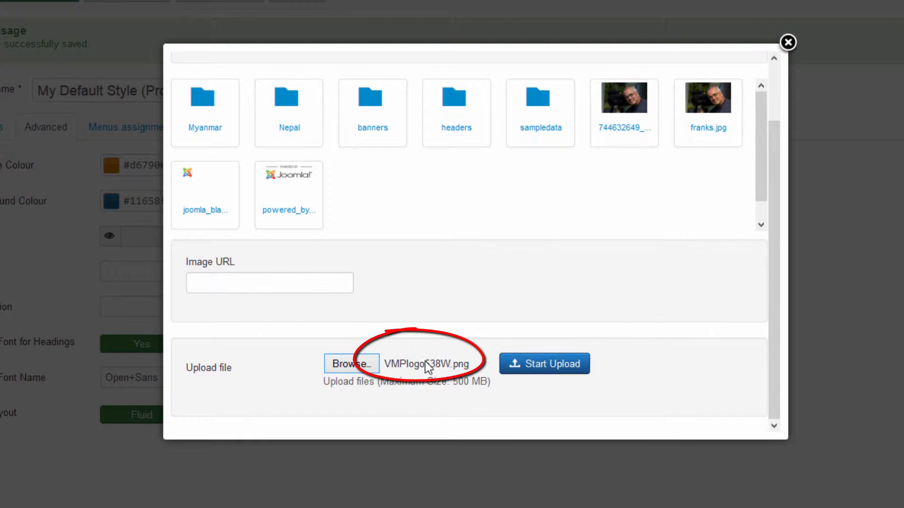
{"action": "left_click", "coordinate": [559, 366]}
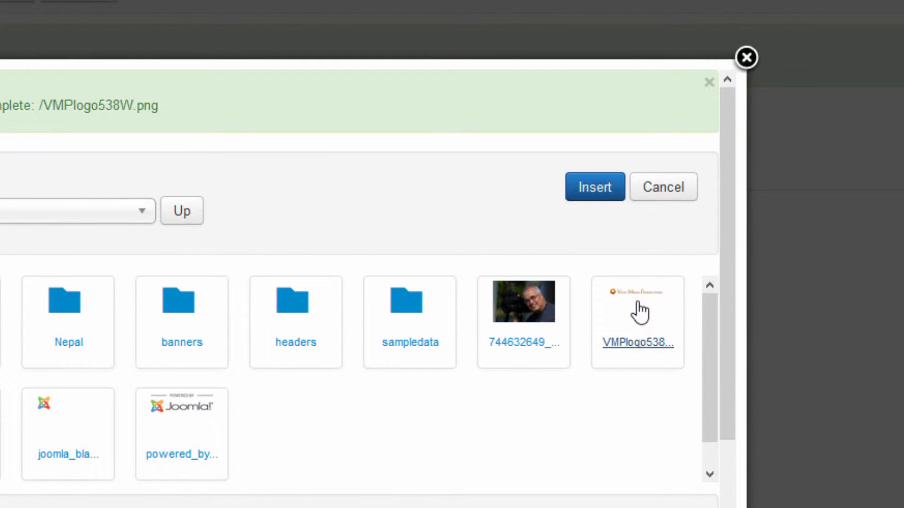
{"action": "left_click", "coordinate": [595, 187]}
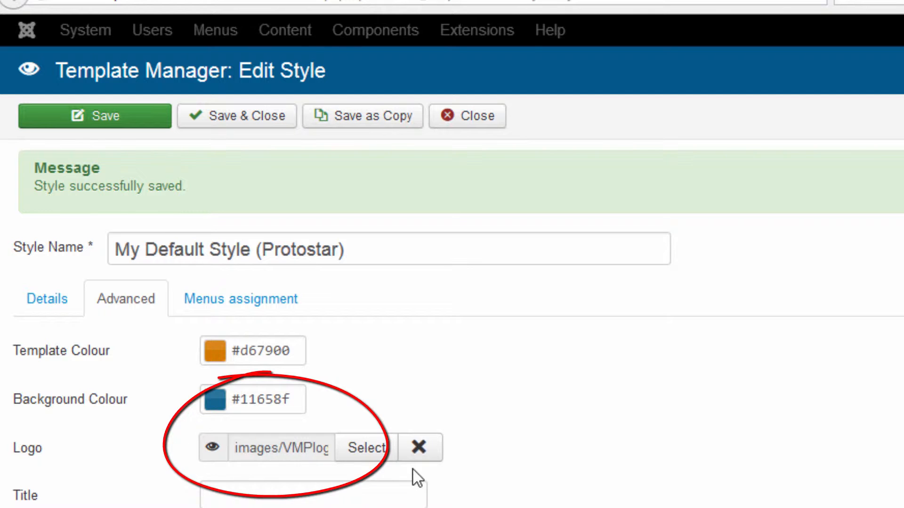
{"action": "left_click", "coordinate": [98, 119]}
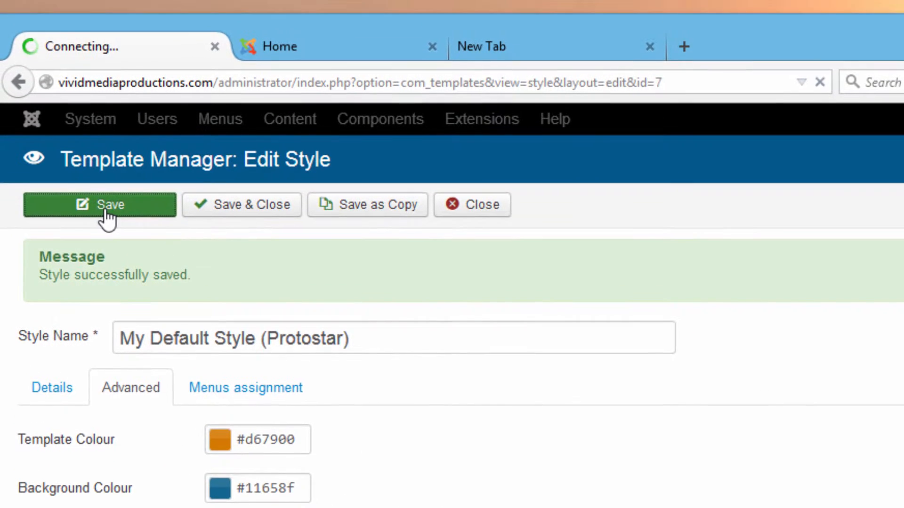
- Check the logo in the reloaded home page's header and return to the style editor
{"action": "left_click", "coordinate": [360, 38]}
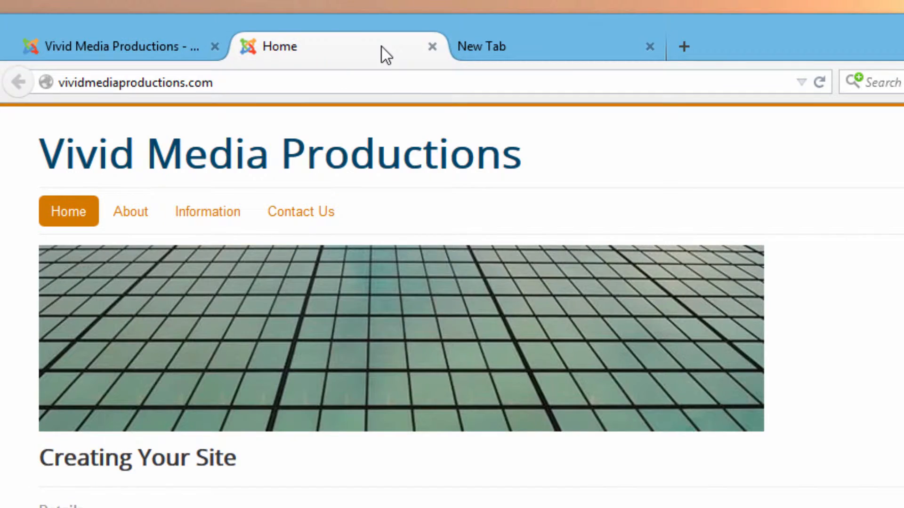
{"action": "left_click", "coordinate": [819, 82]}
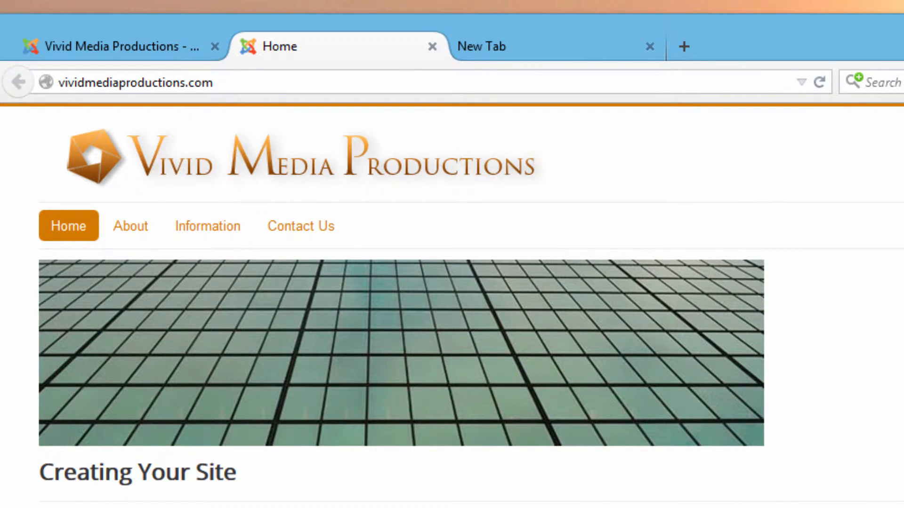
{"action": "left_click", "coordinate": [160, 48]}
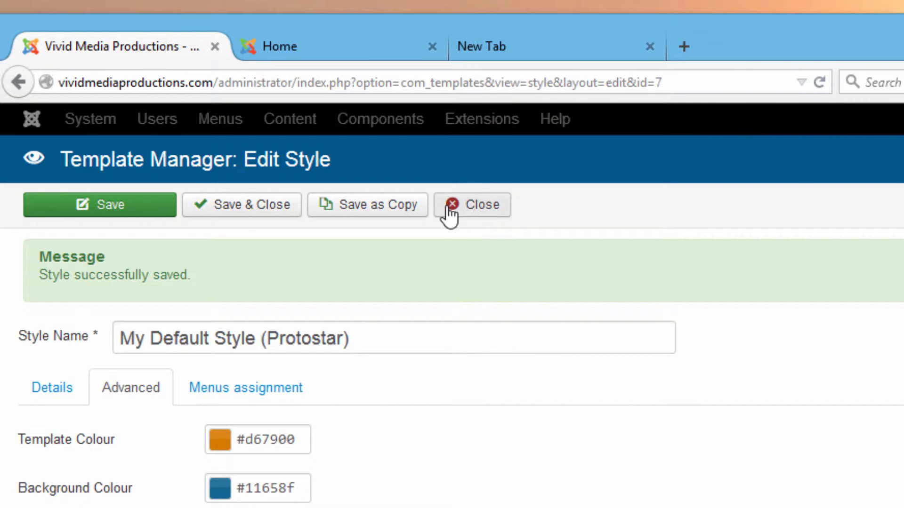
- Save and close the template style and open the Module Manager
{"action": "left_click", "coordinate": [244, 212]}
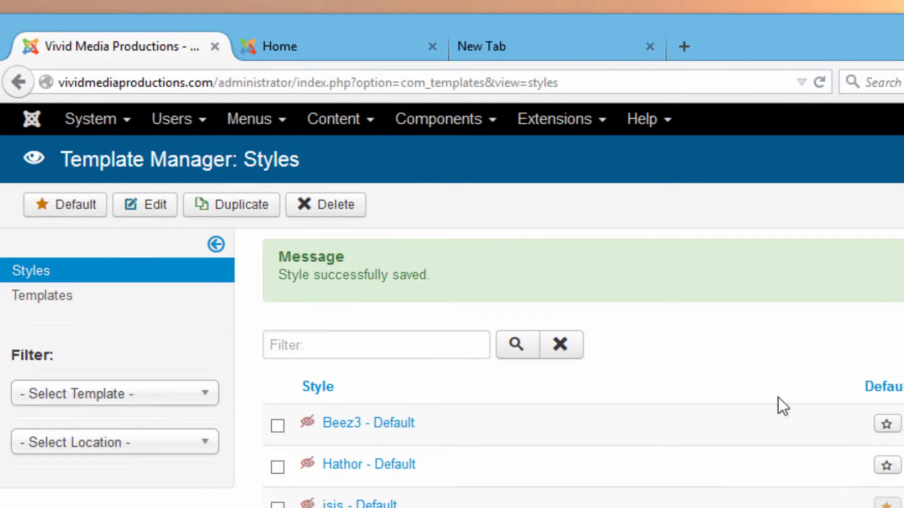
{"action": "left_click", "coordinate": [567, 132]}
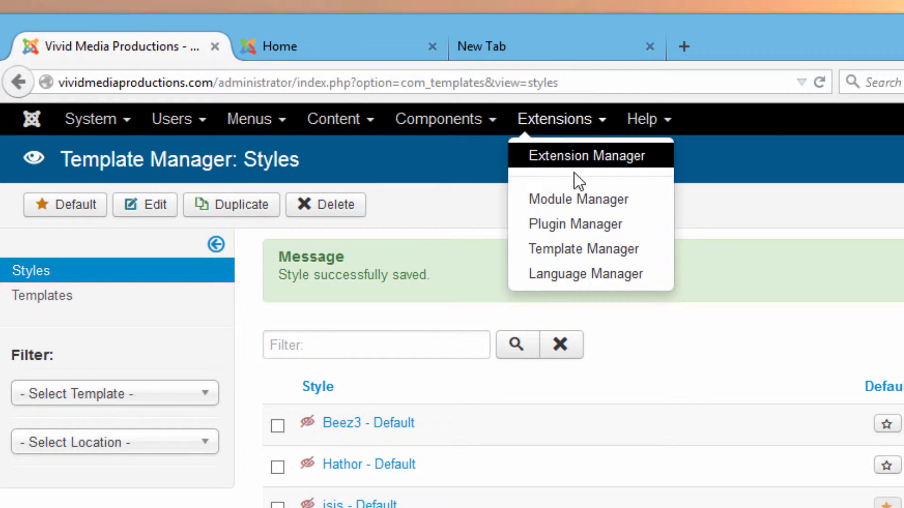
{"action": "left_click", "coordinate": [576, 204]}
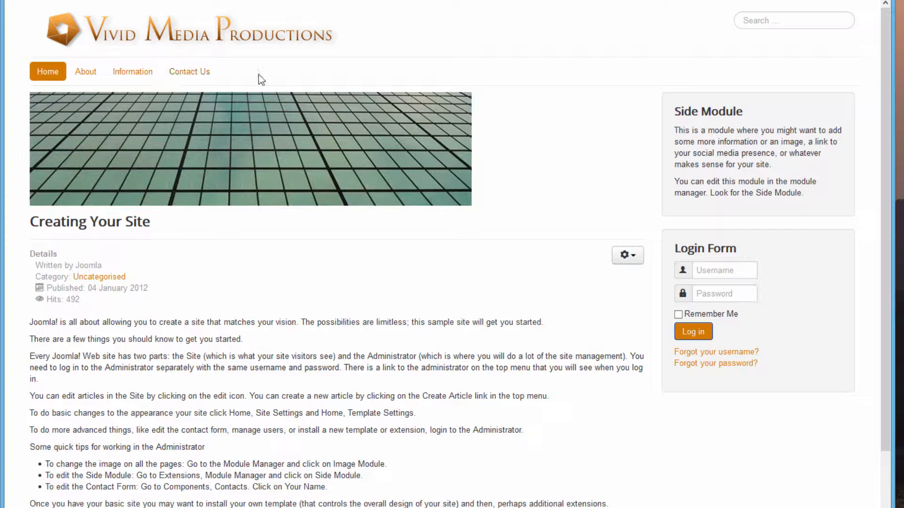
- Unpublish the Login Form module to check its effect on the reloaded home page, and publish it again
{"action": "key", "text": "F11"}
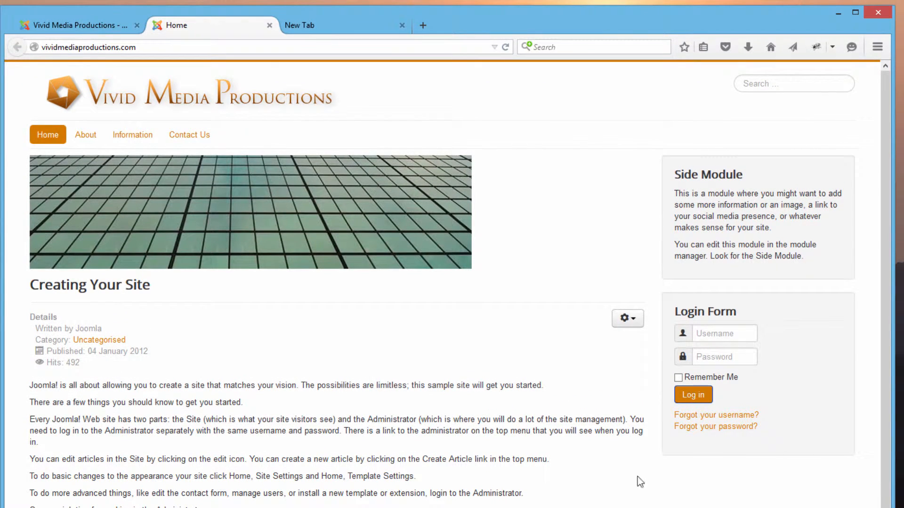
{"action": "left_click", "coordinate": [76, 27]}
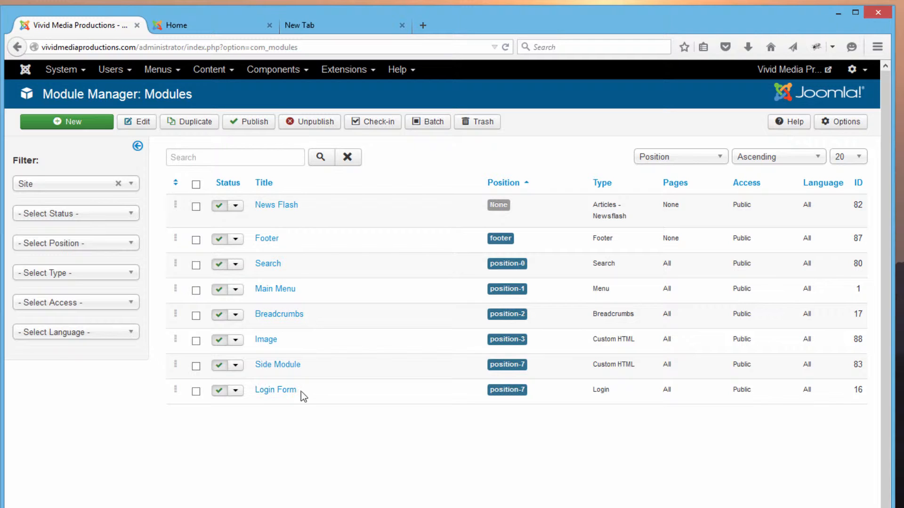
{"action": "left_click", "coordinate": [218, 392]}
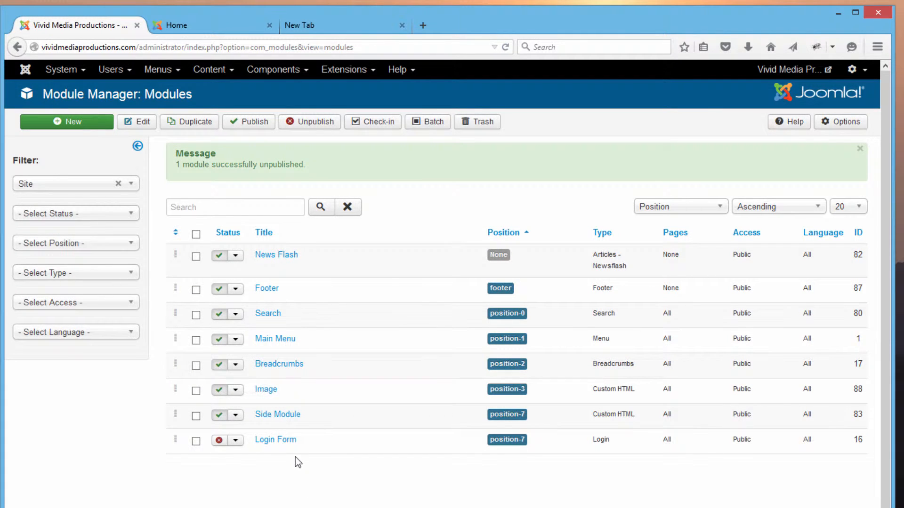
{"action": "left_click", "coordinate": [177, 24]}
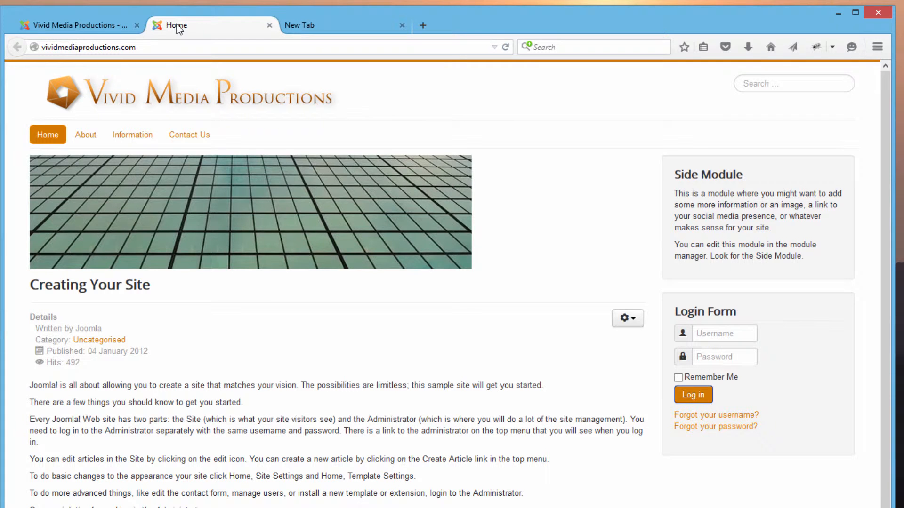
{"action": "left_click", "coordinate": [505, 47]}
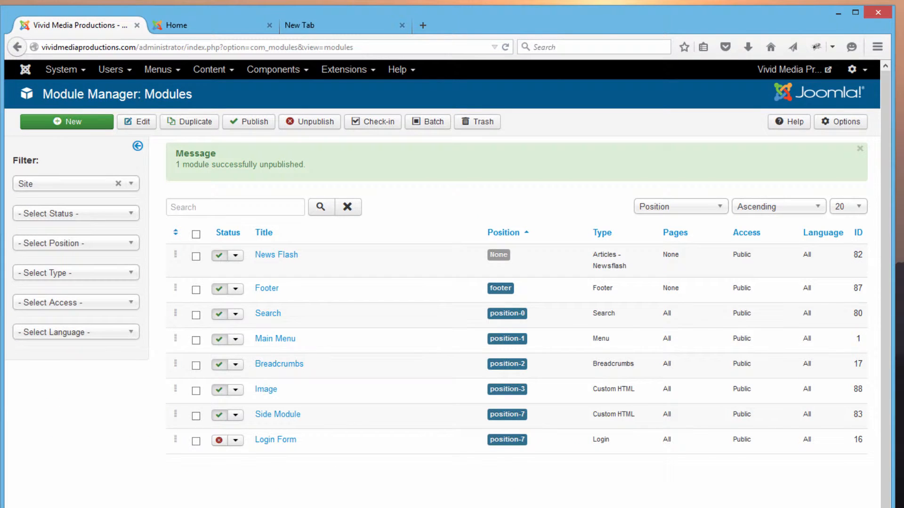
{"action": "left_click", "coordinate": [218, 442]}
- Move the Login Form module to Protostar's Left [position-8], save it and check the reloaded home page
{"action": "left_click", "coordinate": [285, 446]}
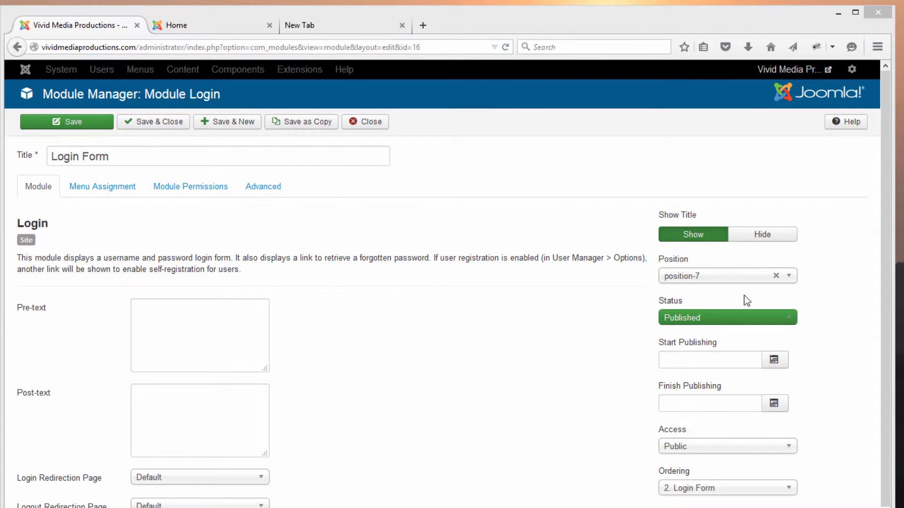
{"action": "mouse_move", "coordinate": [673, 263]}
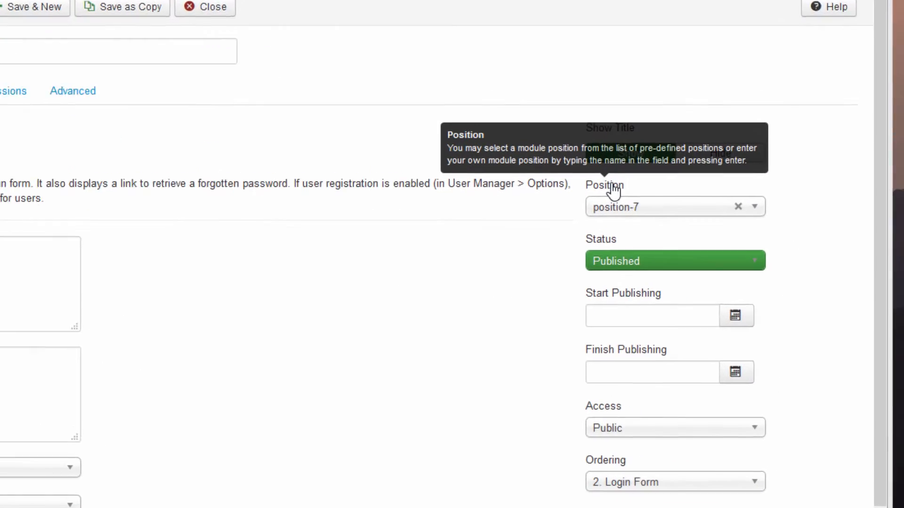
{"action": "left_click", "coordinate": [754, 208]}
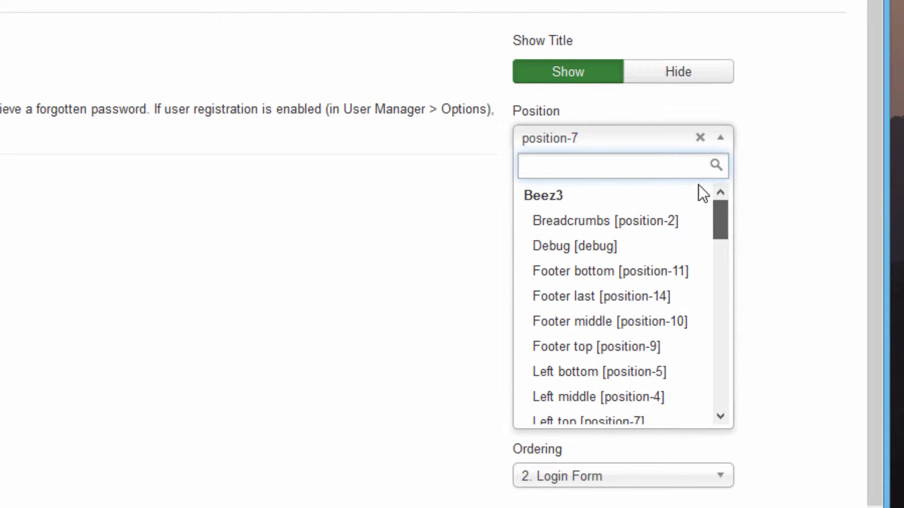
{"action": "left_click_drag", "start_coordinate": [719, 217], "coordinate": [710, 179]}
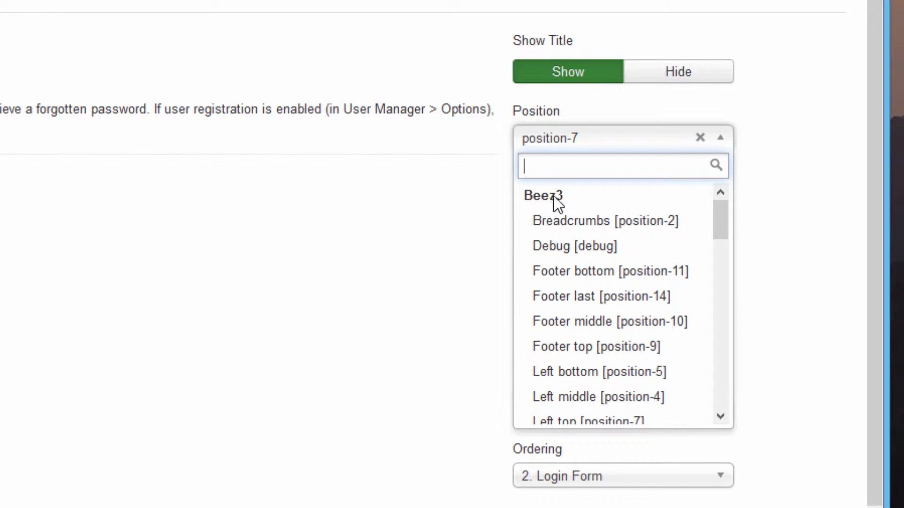
{"action": "left_click_drag", "start_coordinate": [724, 219], "coordinate": [725, 284]}
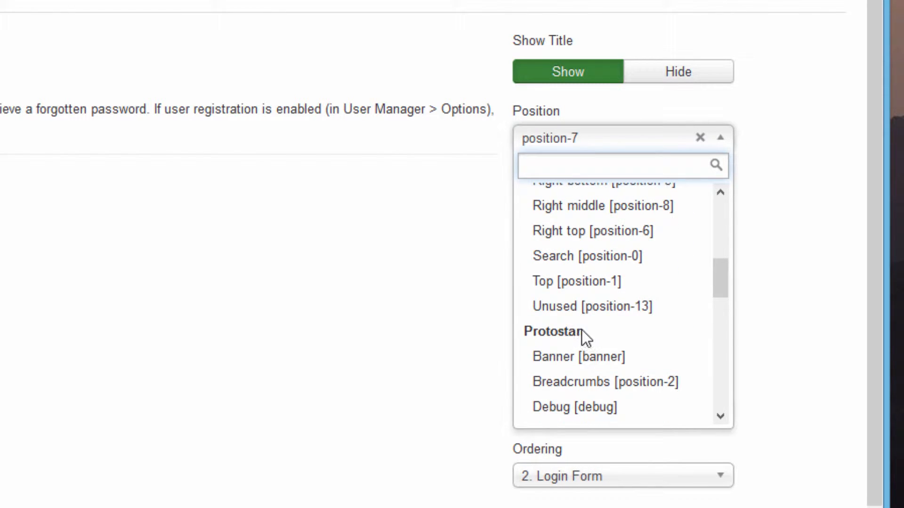
{"action": "left_click_drag", "start_coordinate": [723, 273], "coordinate": [722, 301]}
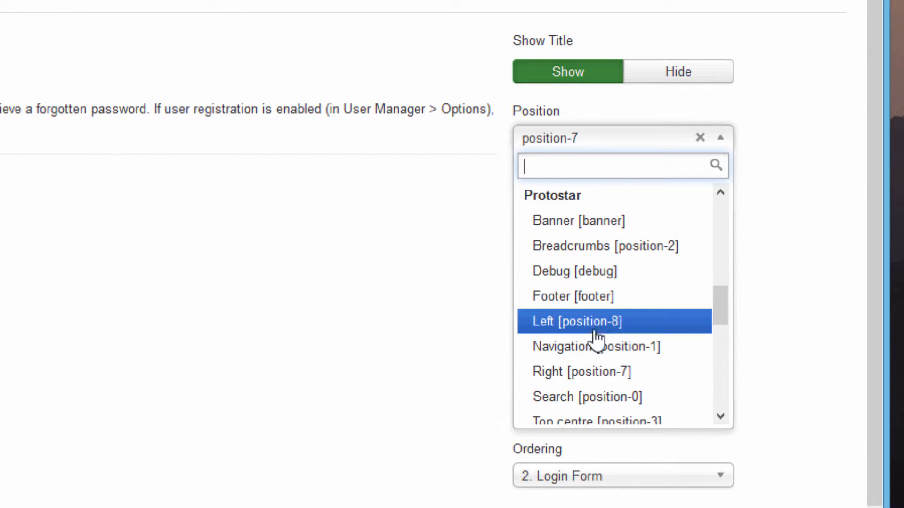
{"action": "left_click", "coordinate": [546, 324]}
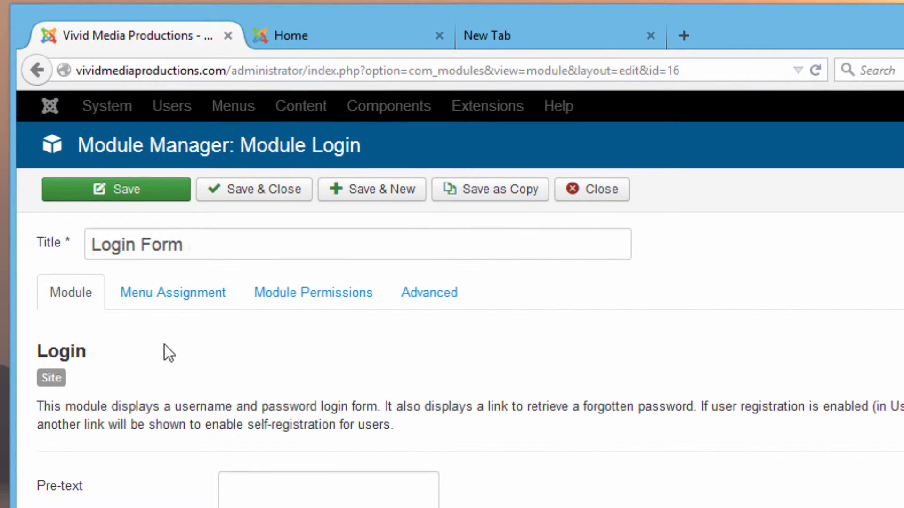
{"action": "left_click", "coordinate": [155, 195]}
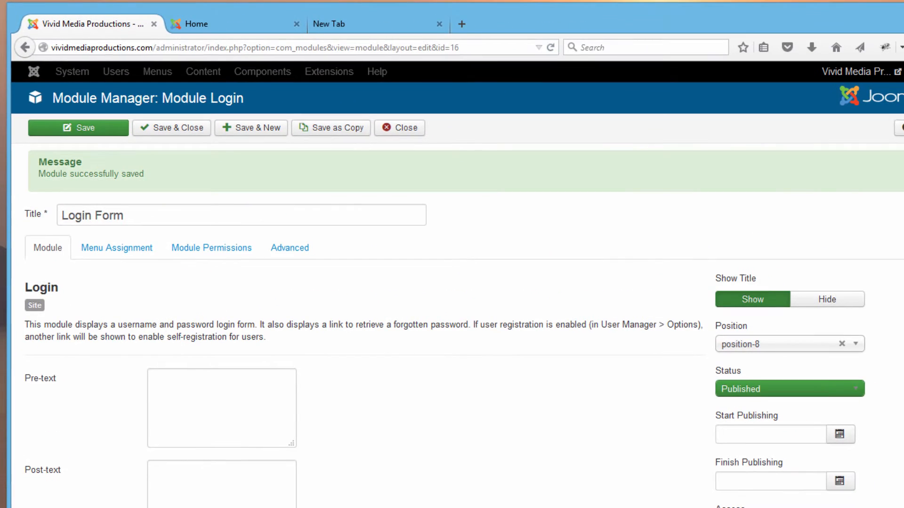
{"action": "left_click", "coordinate": [224, 24]}
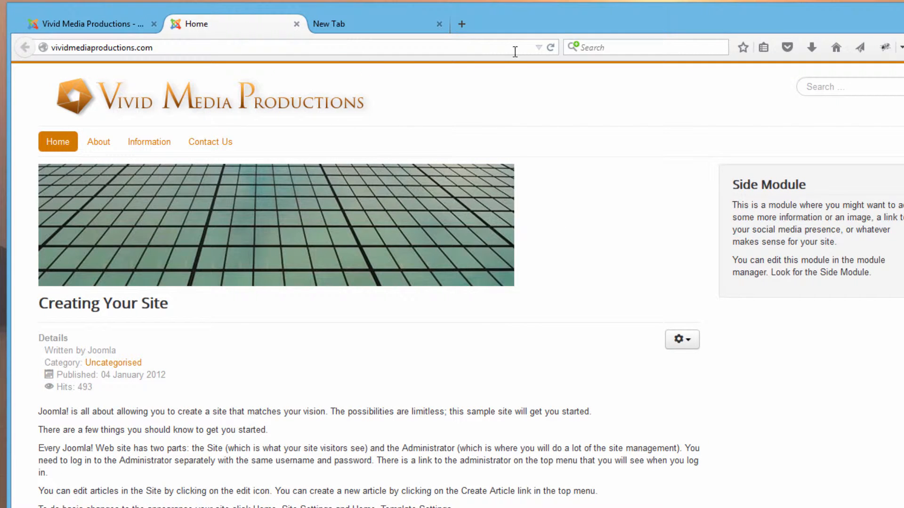
{"action": "left_click", "coordinate": [550, 47]}
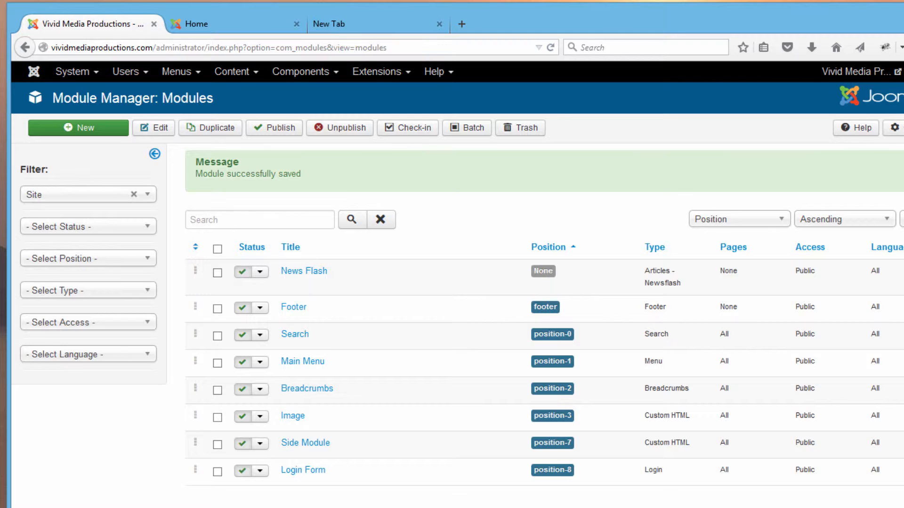
- Open the Image module and delete the existing header picture from its content
{"action": "left_click", "coordinate": [292, 418]}
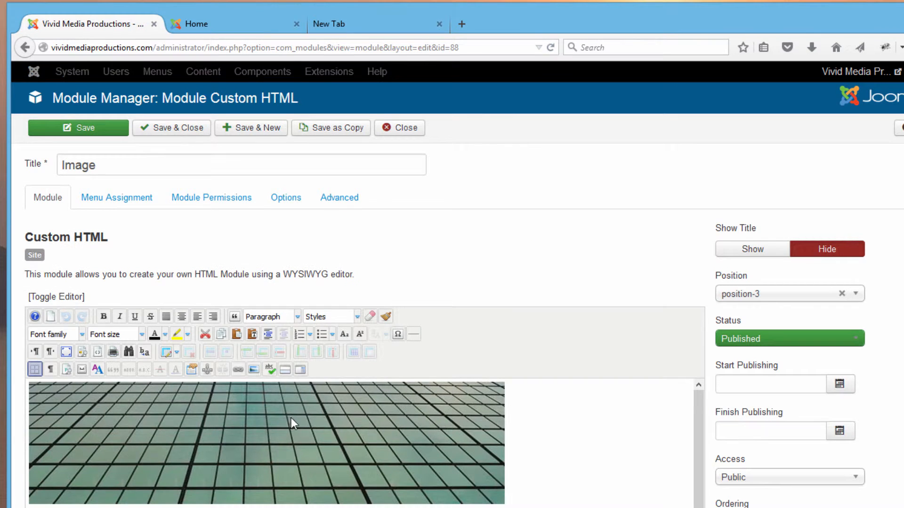
{"action": "left_click", "coordinate": [335, 426]}
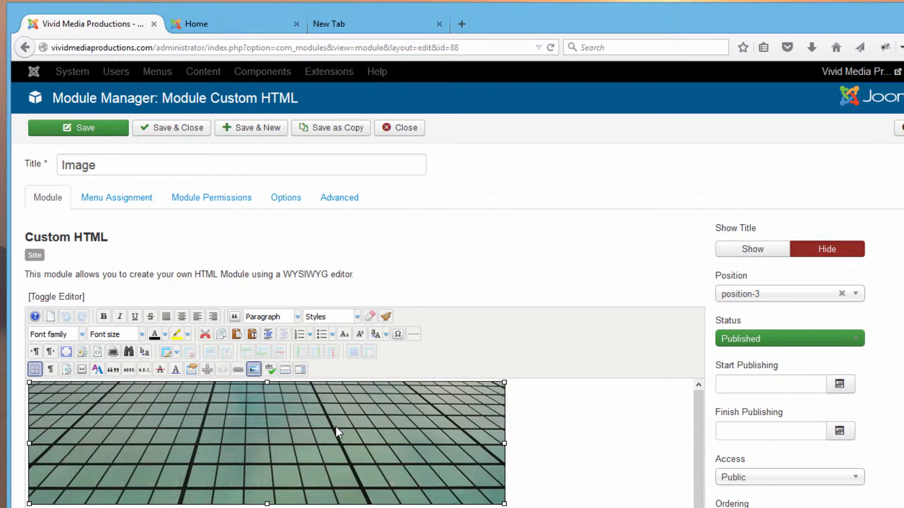
{"action": "key", "text": "Delete"}
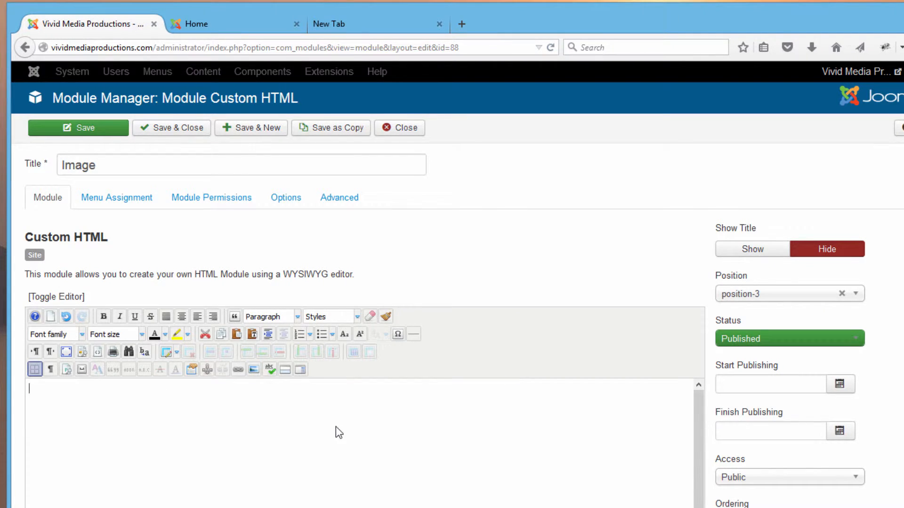
- Upload ss088.jpg from the Websites > Panoramaproductions > images folder into the headers folder for the module's image
{"action": "left_click", "coordinate": [254, 370]}
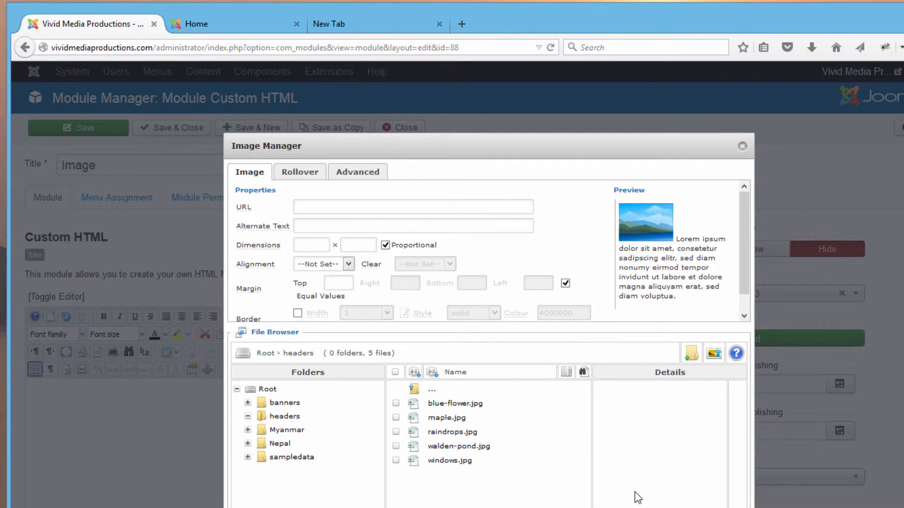
{"action": "left_click", "coordinate": [714, 356]}
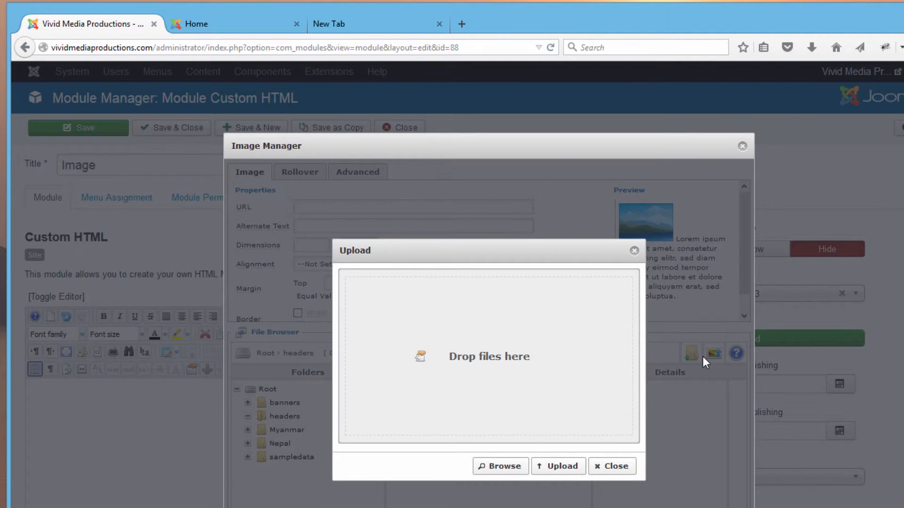
{"action": "left_click", "coordinate": [500, 467]}
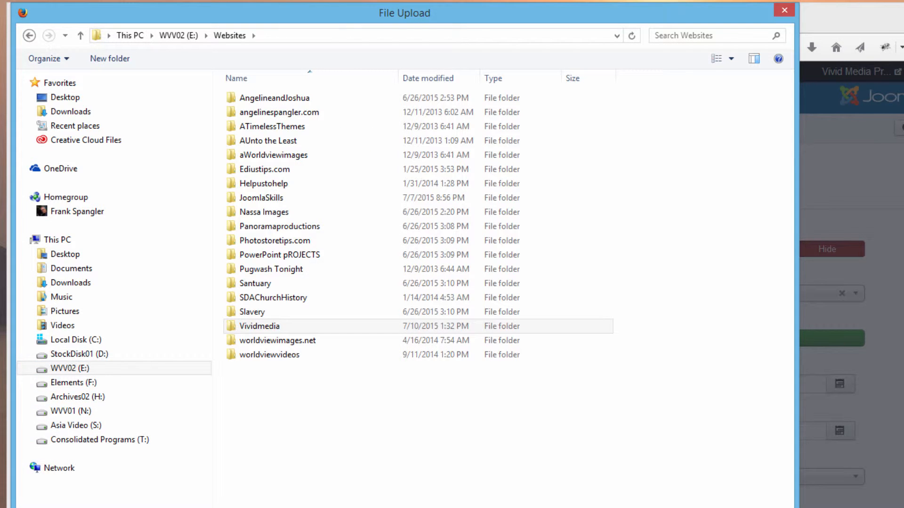
{"action": "double_click", "coordinate": [282, 226]}
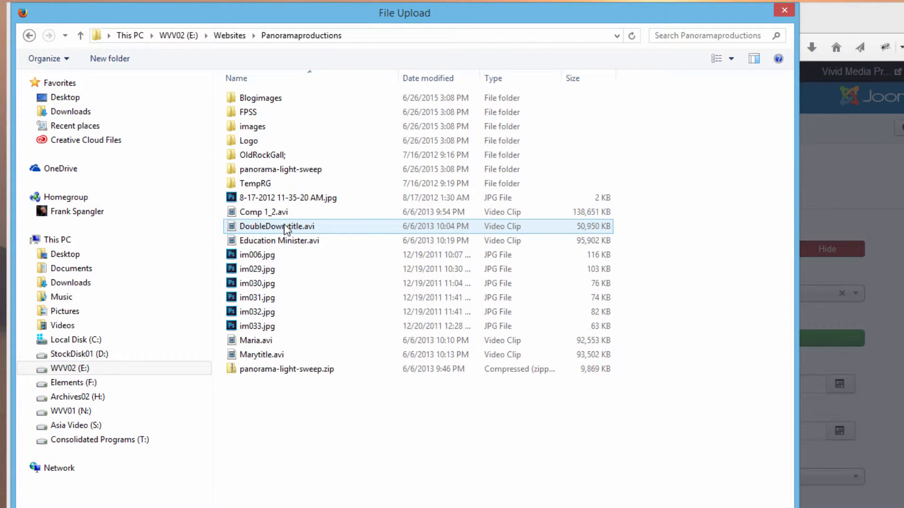
{"action": "double_click", "coordinate": [252, 127]}
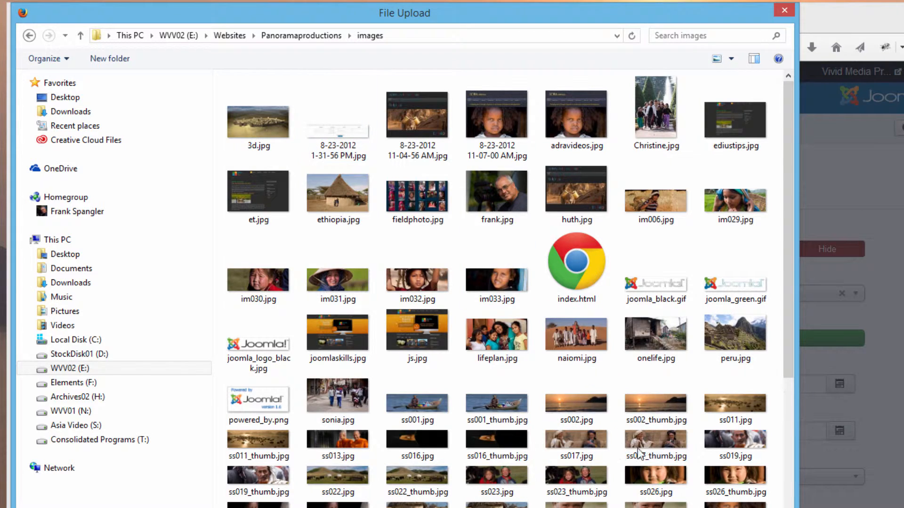
{"action": "left_click_drag", "start_coordinate": [790, 311], "coordinate": [795, 377]}
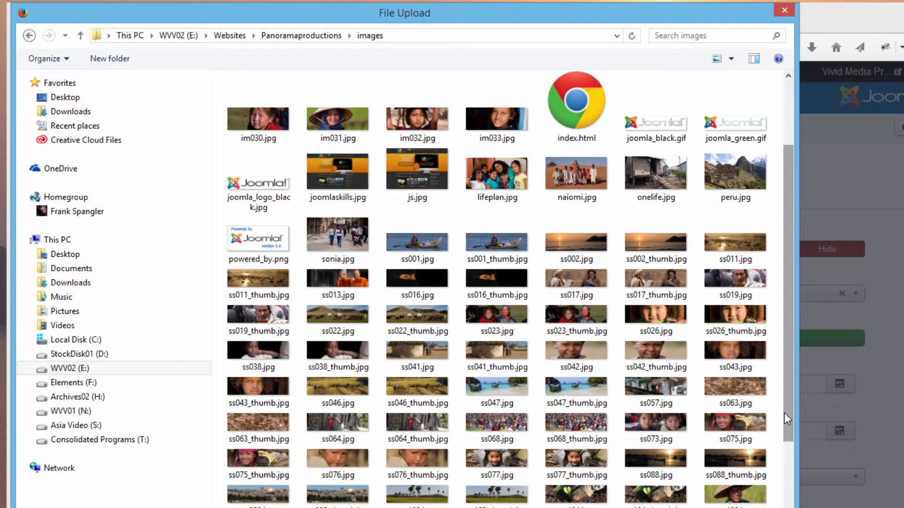
{"action": "scroll", "coordinate": [790, 401], "scroll_direction": "down", "scroll_amount": 2}
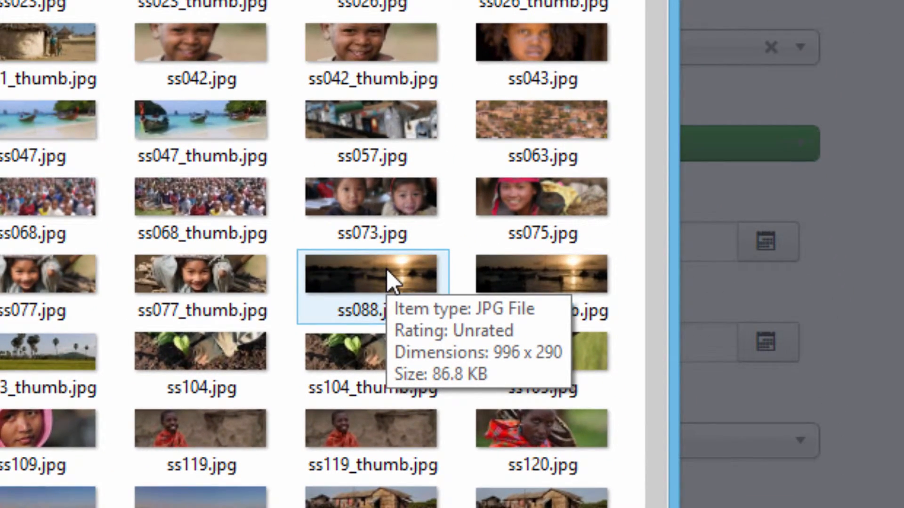
{"action": "mouse_move", "coordinate": [377, 271]}
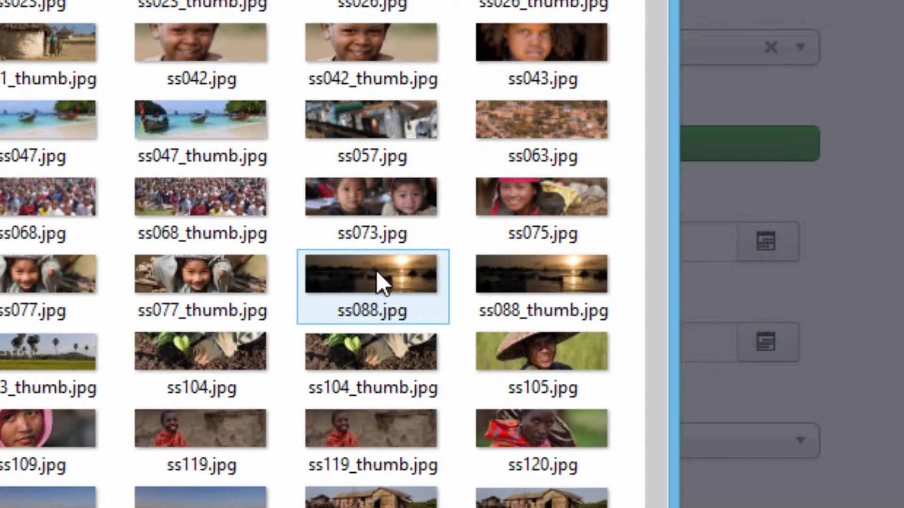
{"action": "double_click", "coordinate": [376, 269]}
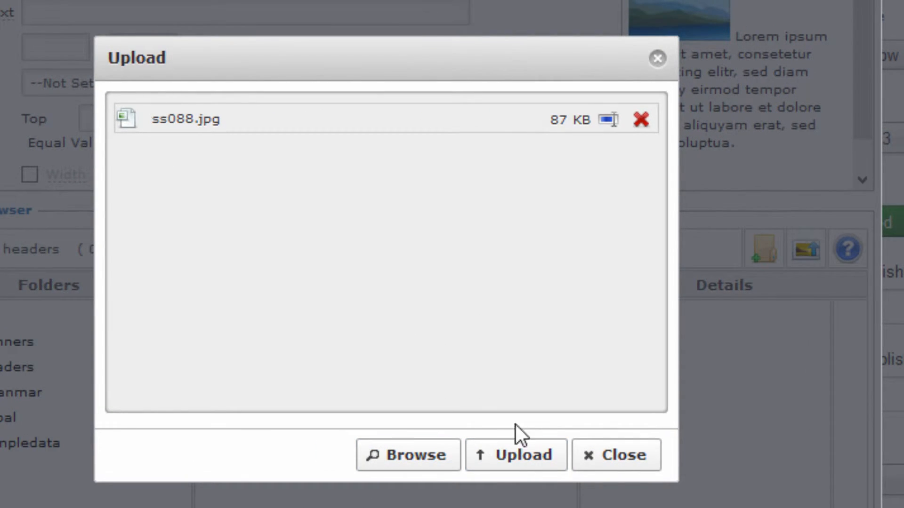
{"action": "left_click", "coordinate": [521, 456]}
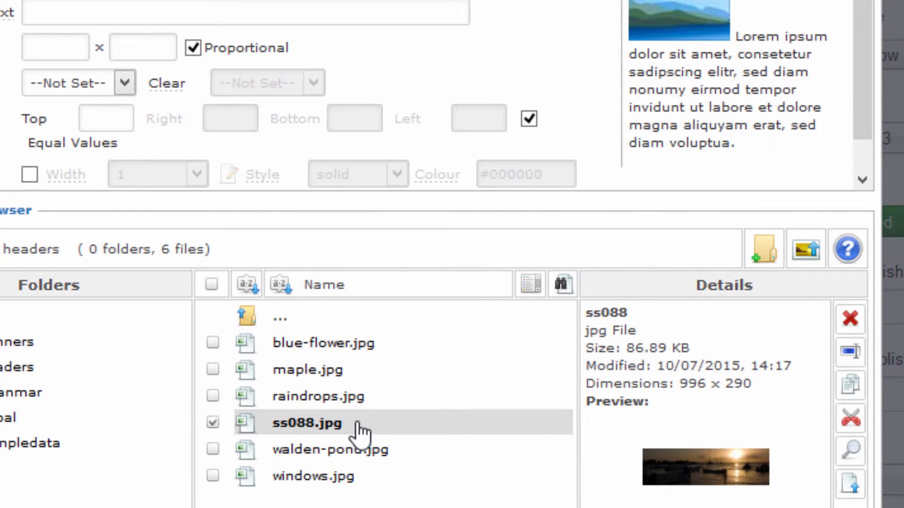
- Insert ss088.jpg into the module with the alternate text "Sunset in the Dominican Republic" and Centre alignment
{"action": "left_click", "coordinate": [313, 426]}
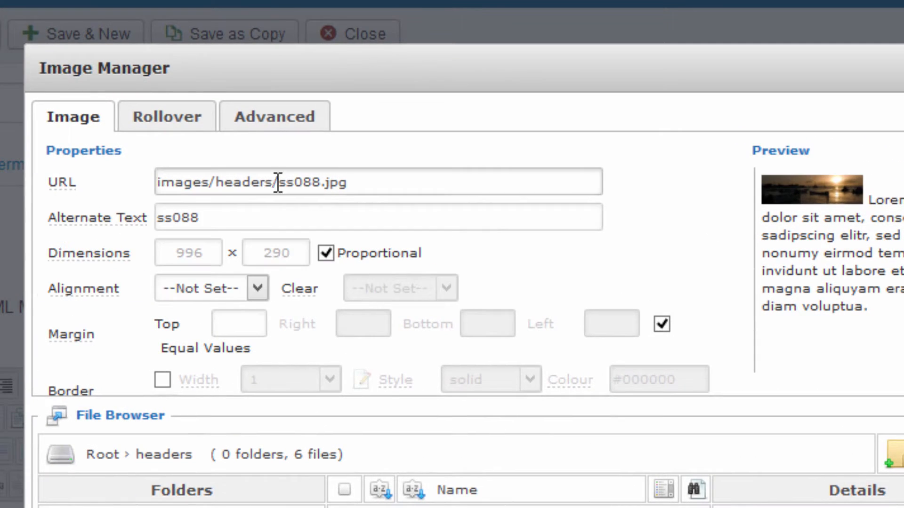
{"action": "left_click", "coordinate": [196, 193]}
{"action": "left_click_drag", "start_coordinate": [214, 220], "coordinate": [108, 224]}
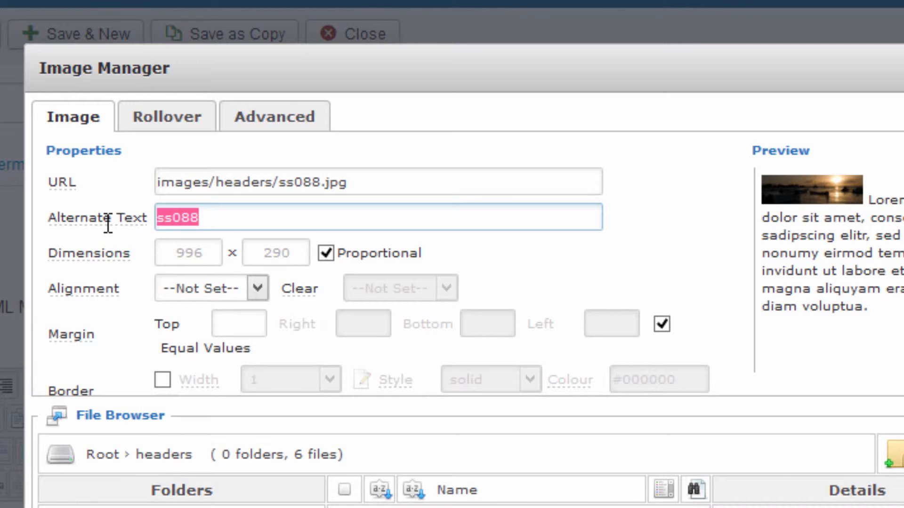
{"action": "type", "text": "Sunset in the Dominican Republic"}
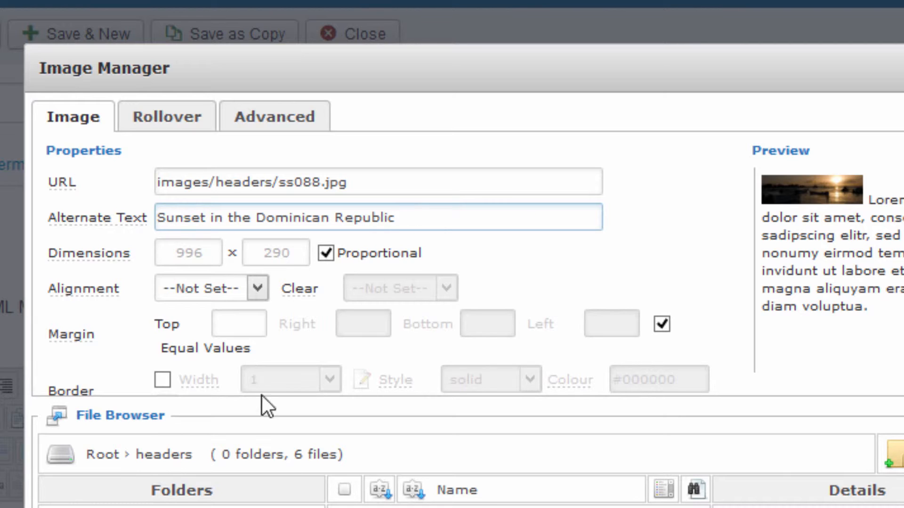
{"action": "left_click", "coordinate": [257, 287]}
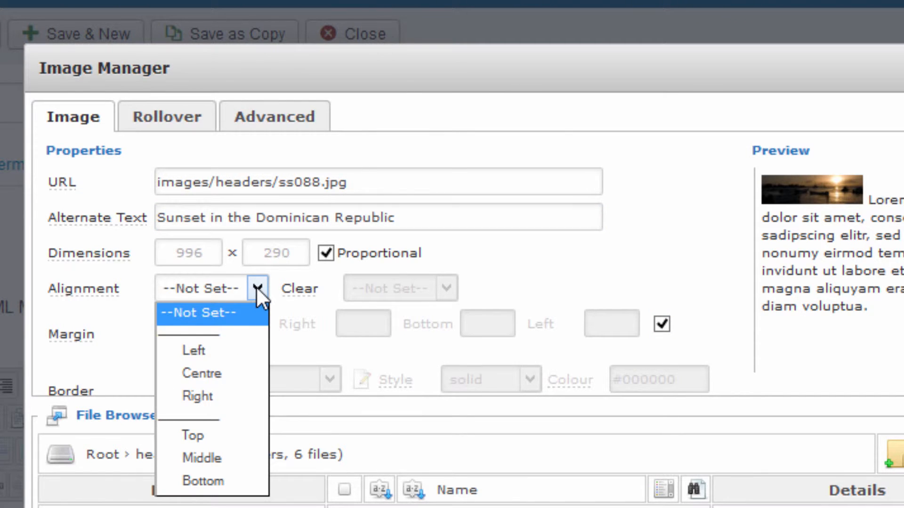
{"action": "left_click", "coordinate": [207, 378]}
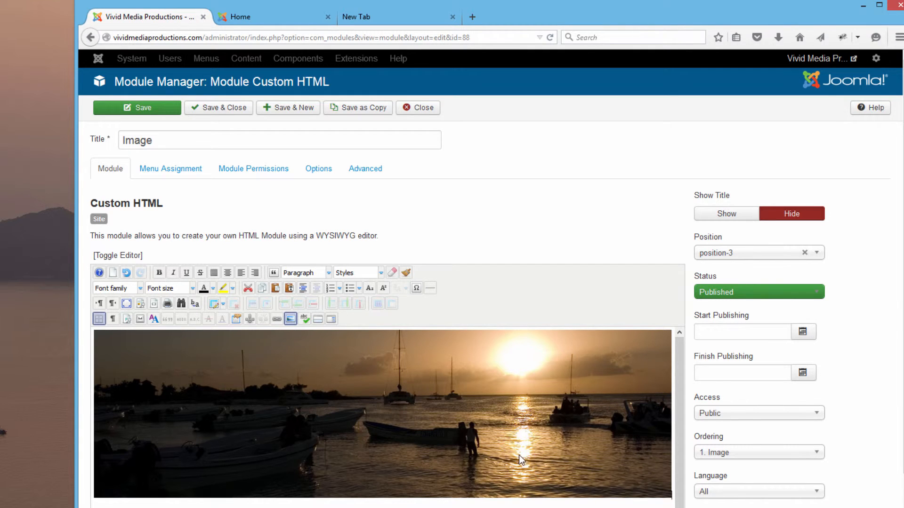
- Save the Image module and check the new header picture on the reloaded home page
{"action": "left_click", "coordinate": [156, 110]}
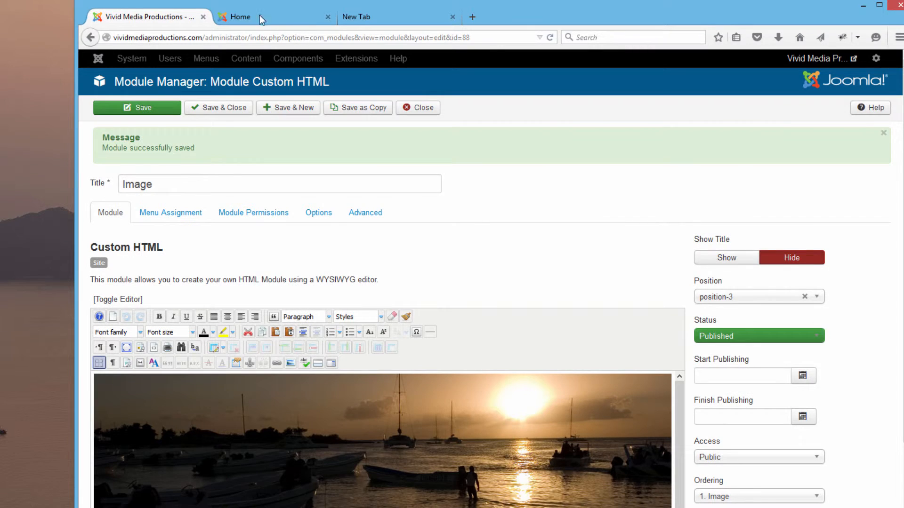
{"action": "left_click", "coordinate": [257, 15]}
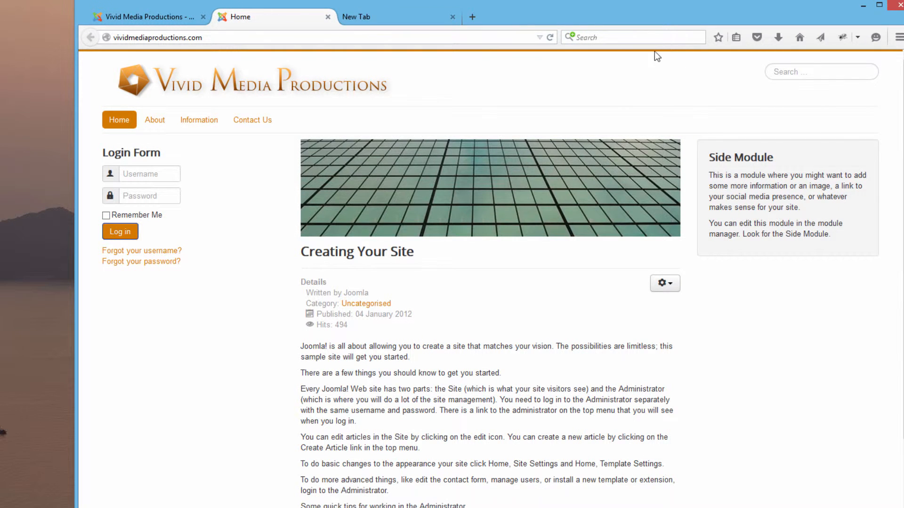
{"action": "left_click", "coordinate": [550, 37]}
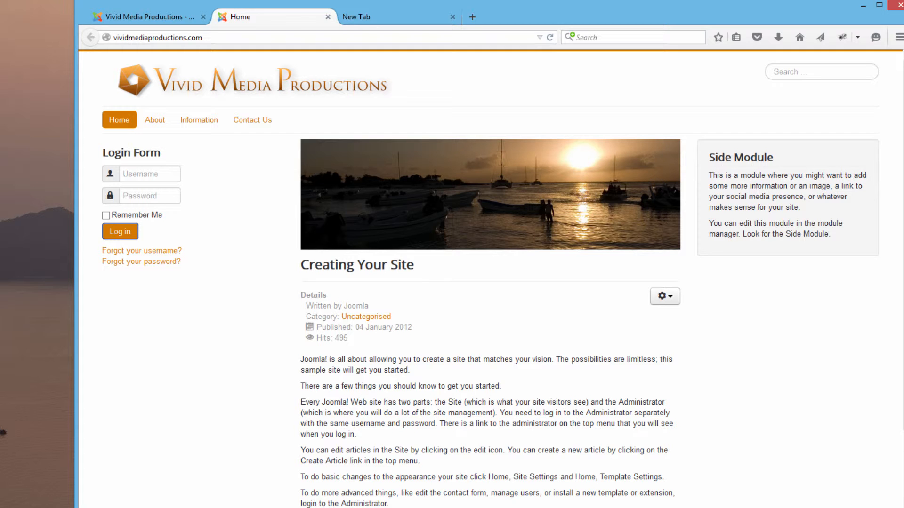
- Narrow and widen the browser window to check the responsive layout, and view the header image on the About page
{"action": "left_click_drag", "start_coordinate": [903, 382], "coordinate": [229, 347]}
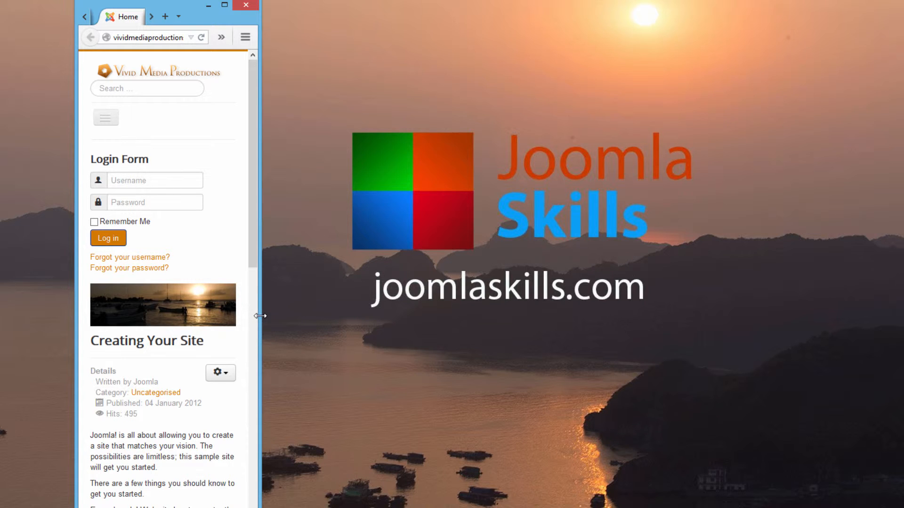
{"action": "left_click_drag", "start_coordinate": [261, 316], "coordinate": [679, 306]}
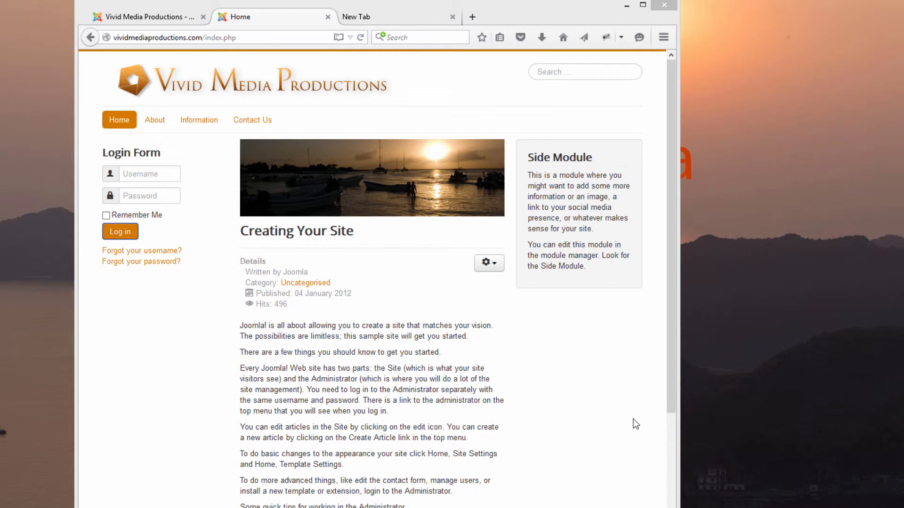
{"action": "left_click", "coordinate": [156, 126]}
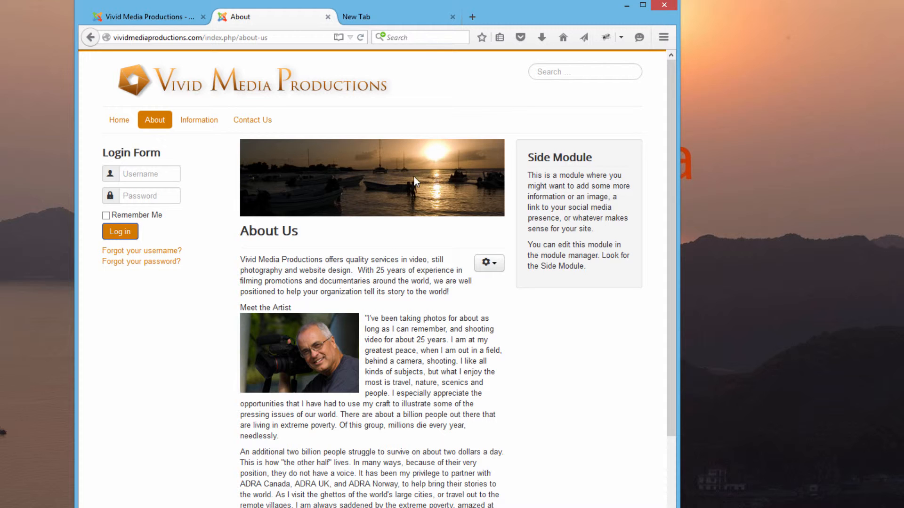
- Assign the Image module only to the Home page in its menu assignment and save the module
{"action": "left_click", "coordinate": [147, 19]}
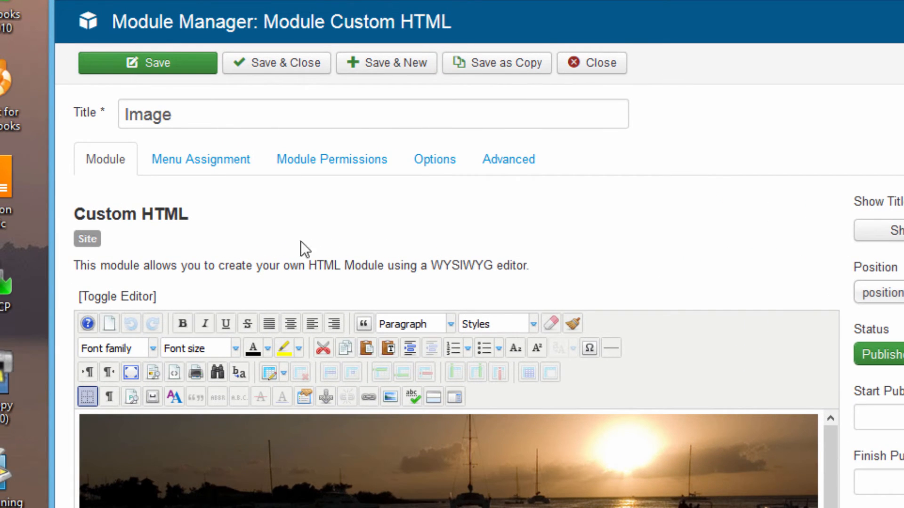
{"action": "left_click", "coordinate": [232, 165]}
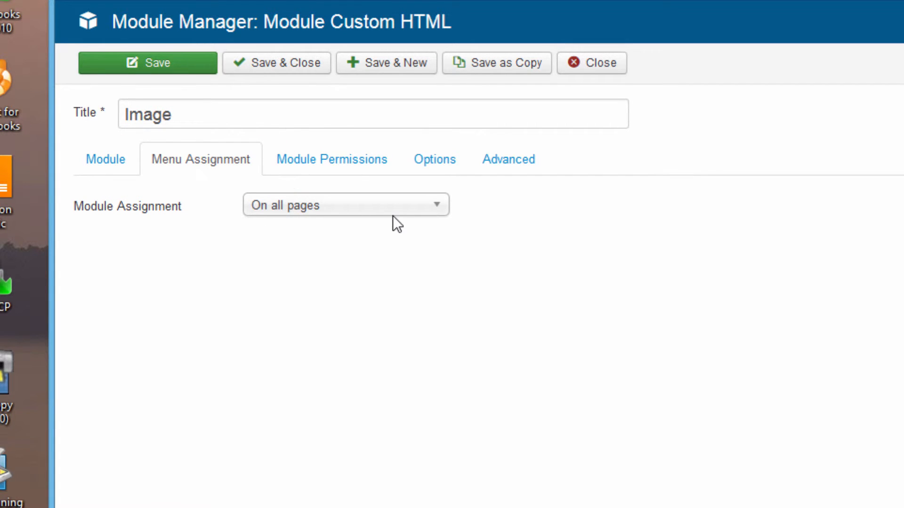
{"action": "left_click", "coordinate": [440, 207]}
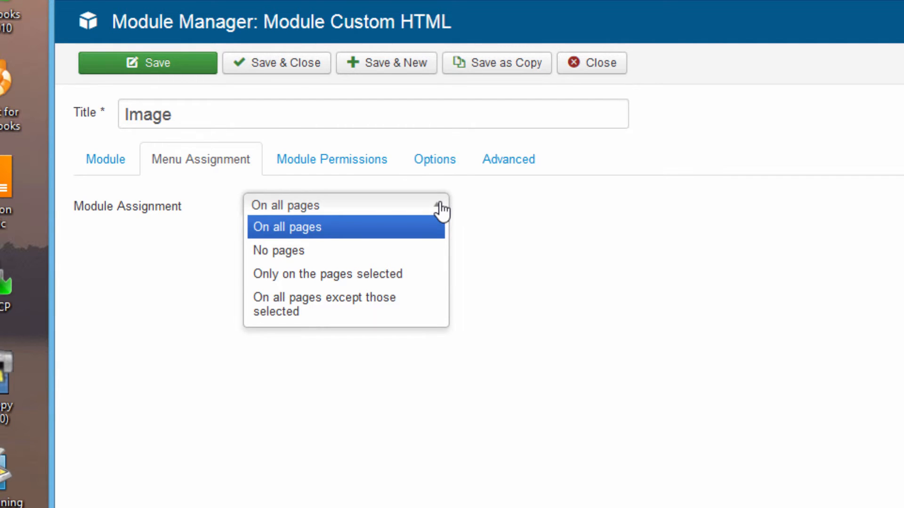
{"action": "left_click", "coordinate": [405, 275]}
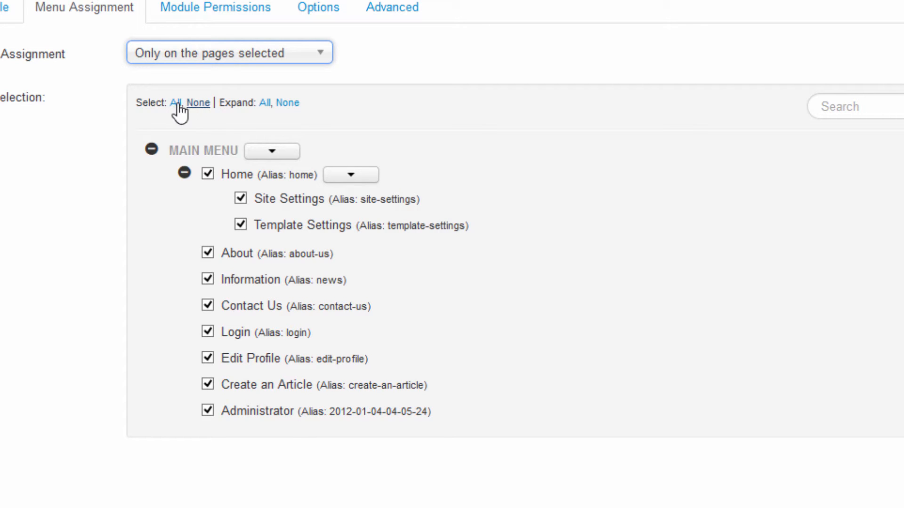
{"action": "left_click", "coordinate": [203, 104]}
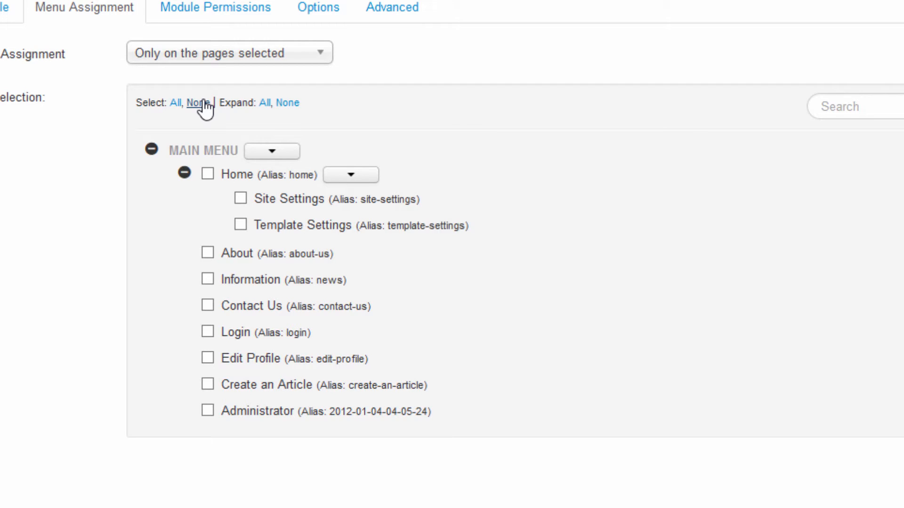
{"action": "left_click", "coordinate": [207, 175]}
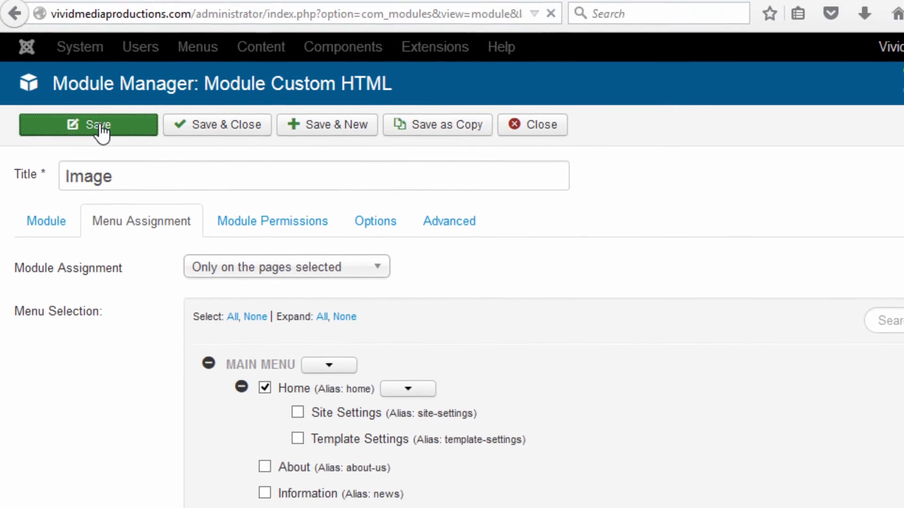
{"action": "left_click", "coordinate": [100, 131]}
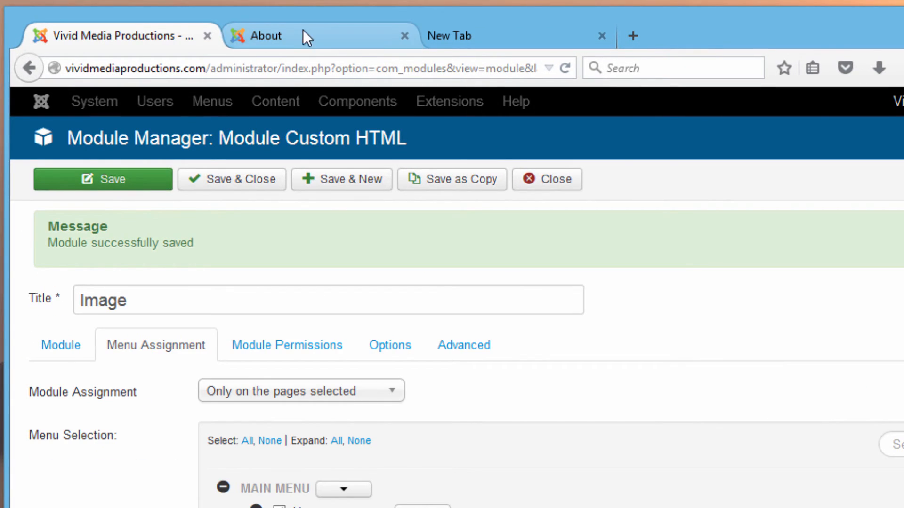
- Reload the About page and compare it with the Home page to check where the header image appears
{"action": "left_click", "coordinate": [301, 33]}
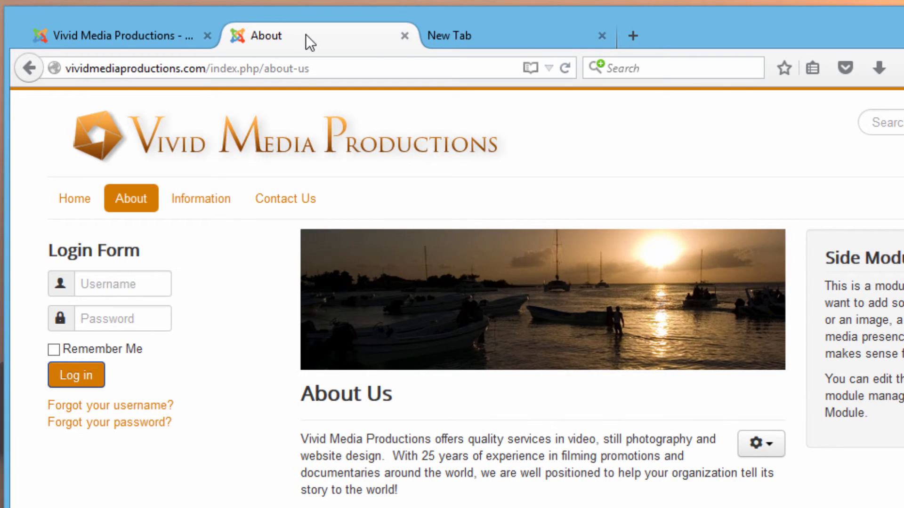
{"action": "left_click", "coordinate": [566, 69]}
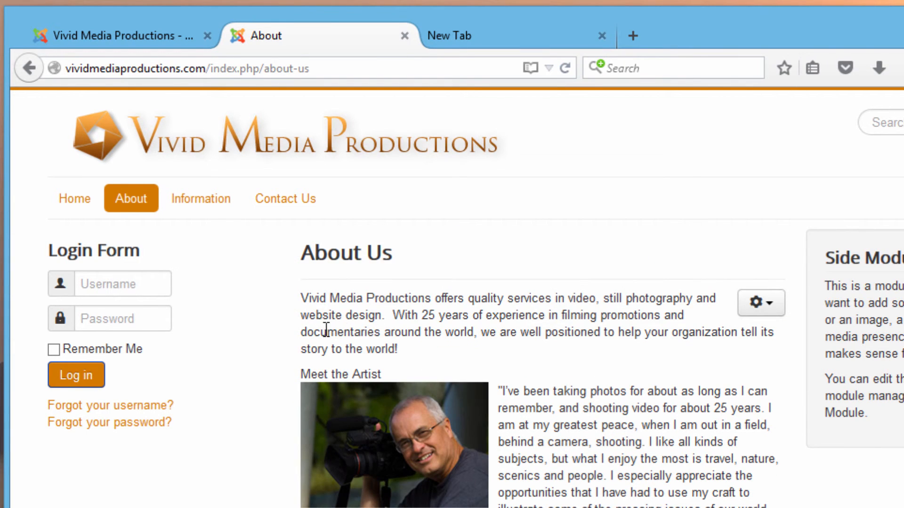
{"action": "left_click", "coordinate": [75, 200]}
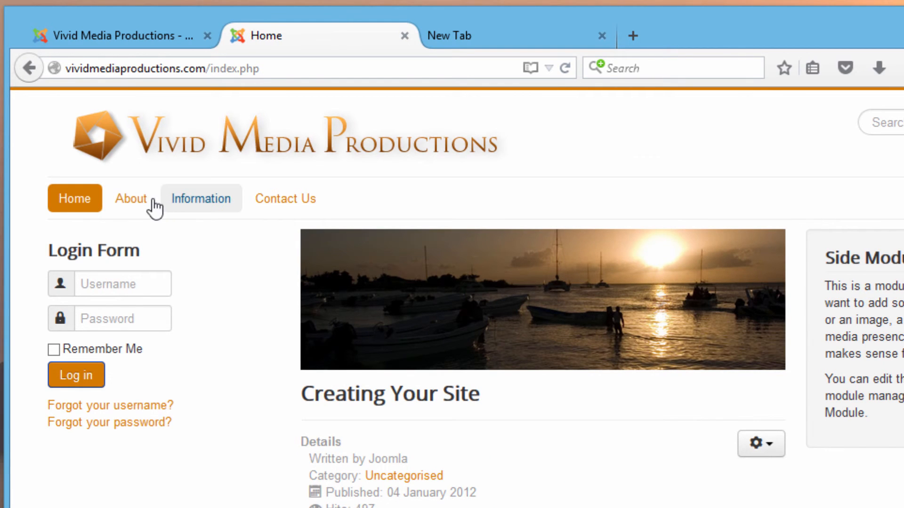
{"action": "left_click", "coordinate": [128, 208]}
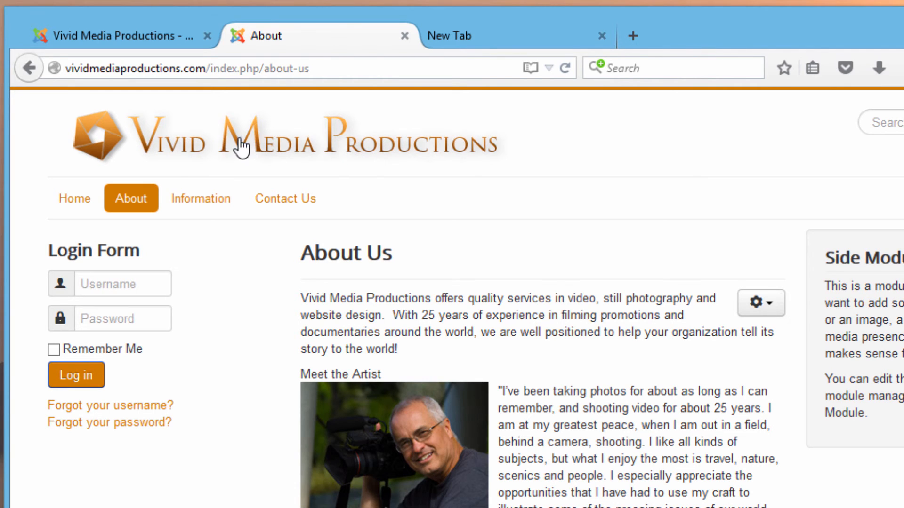
{"action": "left_click", "coordinate": [169, 149]}
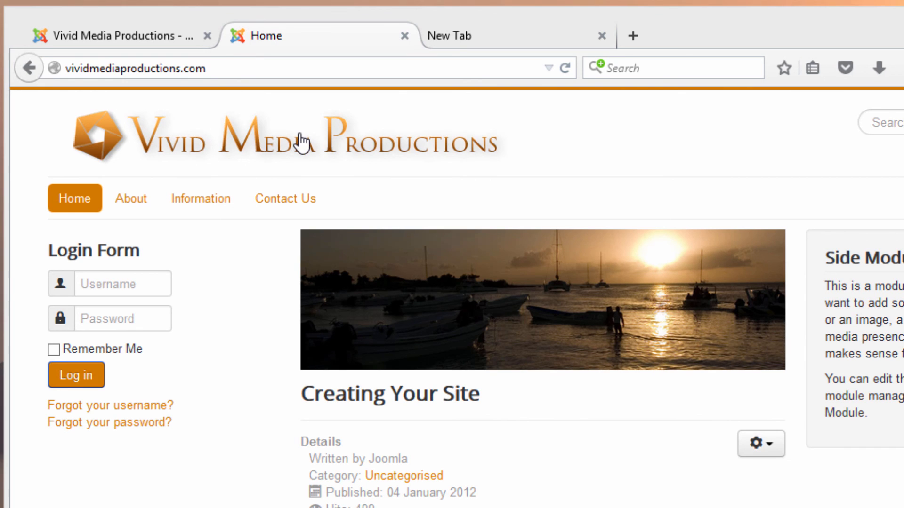
{"action": "left_click", "coordinate": [132, 200]}
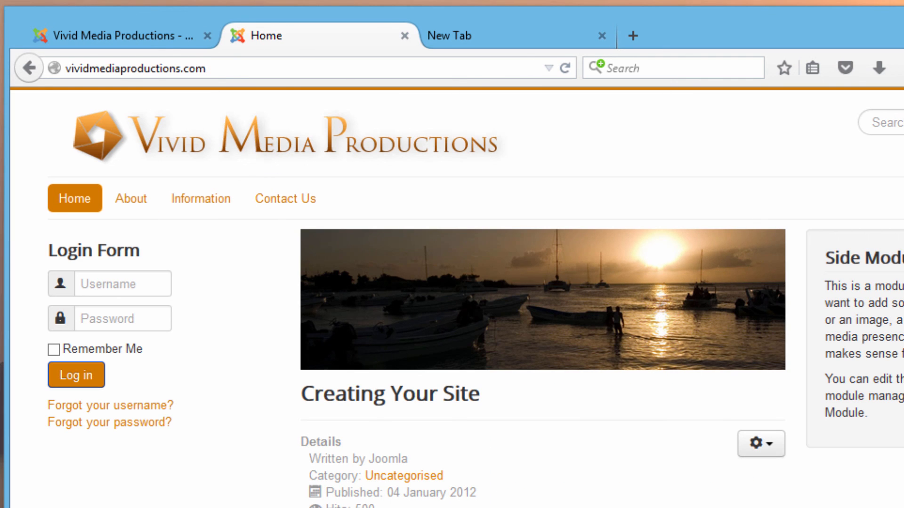
- Close the browser window together with all its open tabs
{"action": "key", "text": "alt+F4"}
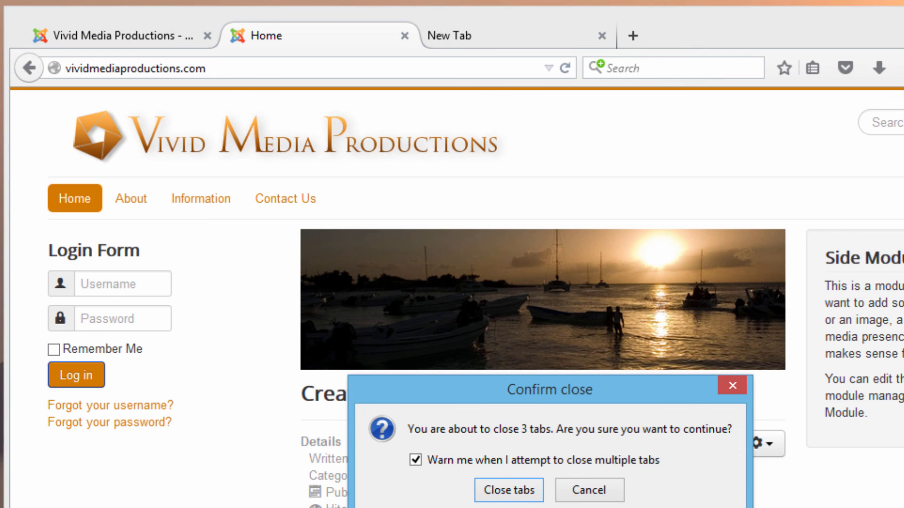
{"action": "left_click", "coordinate": [528, 491]}
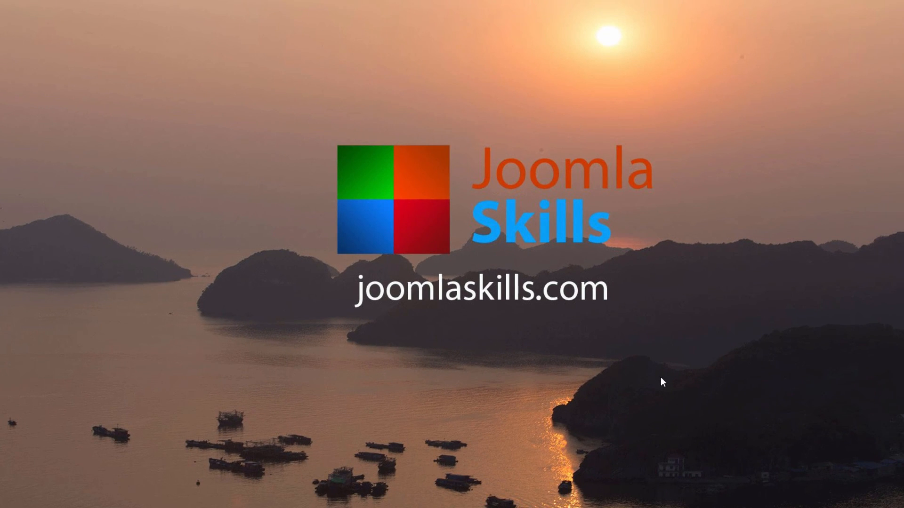